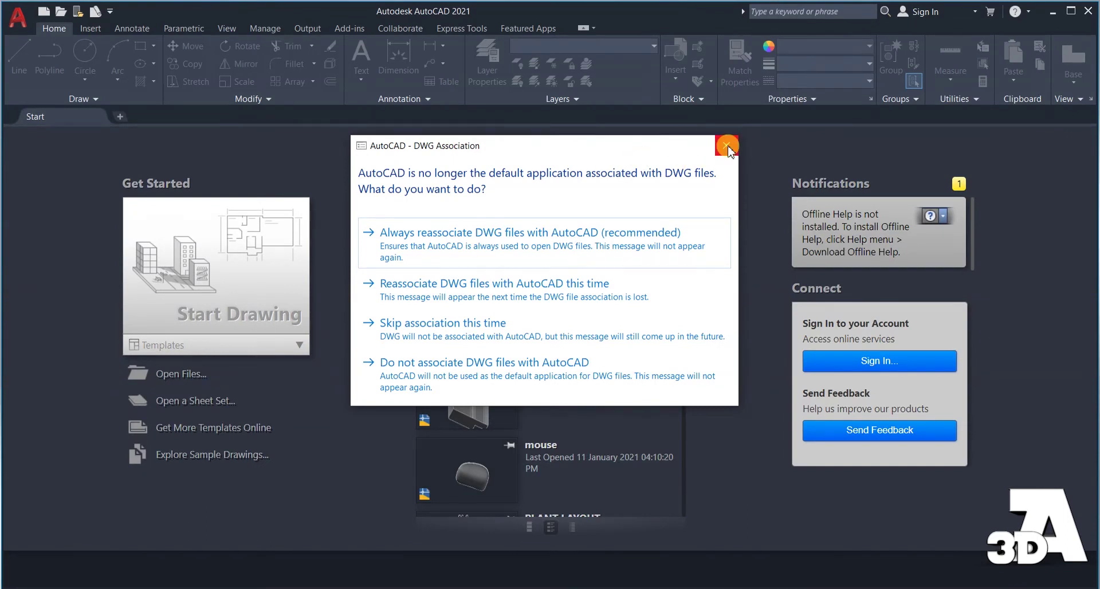
Start a new drawing without changing the DWG association and switch it to the 3D Modeling workspace
click(727, 147)
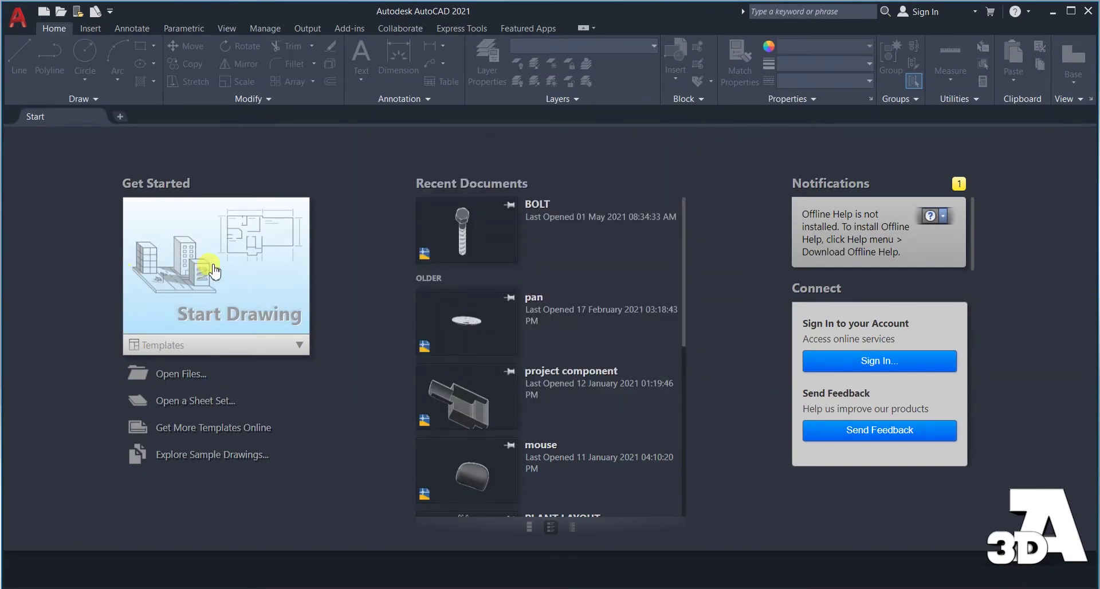
click(228, 277)
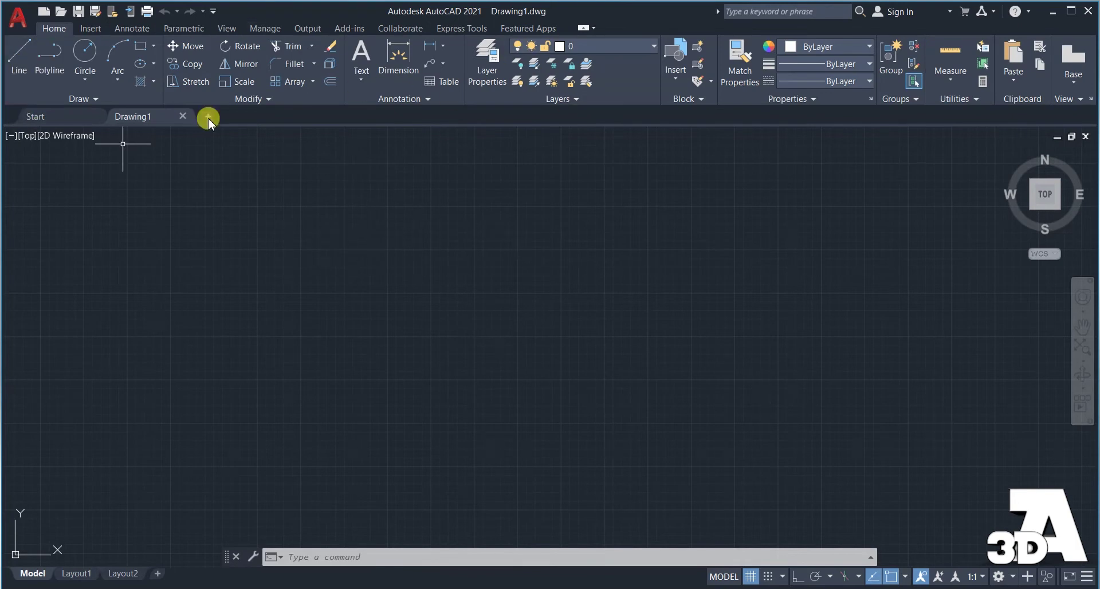
click(56, 69)
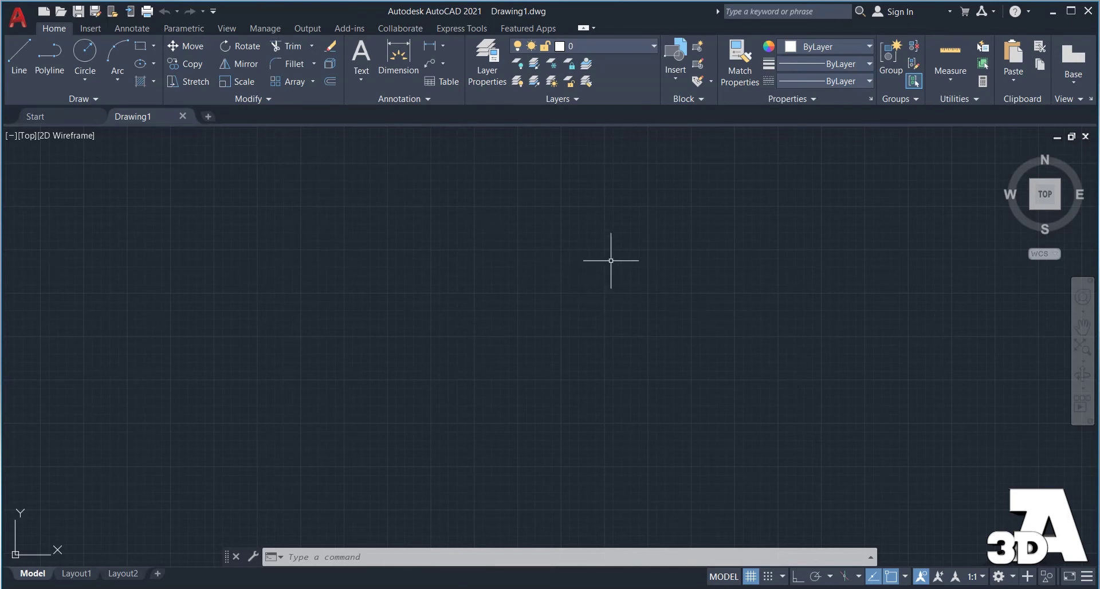
click(998, 576)
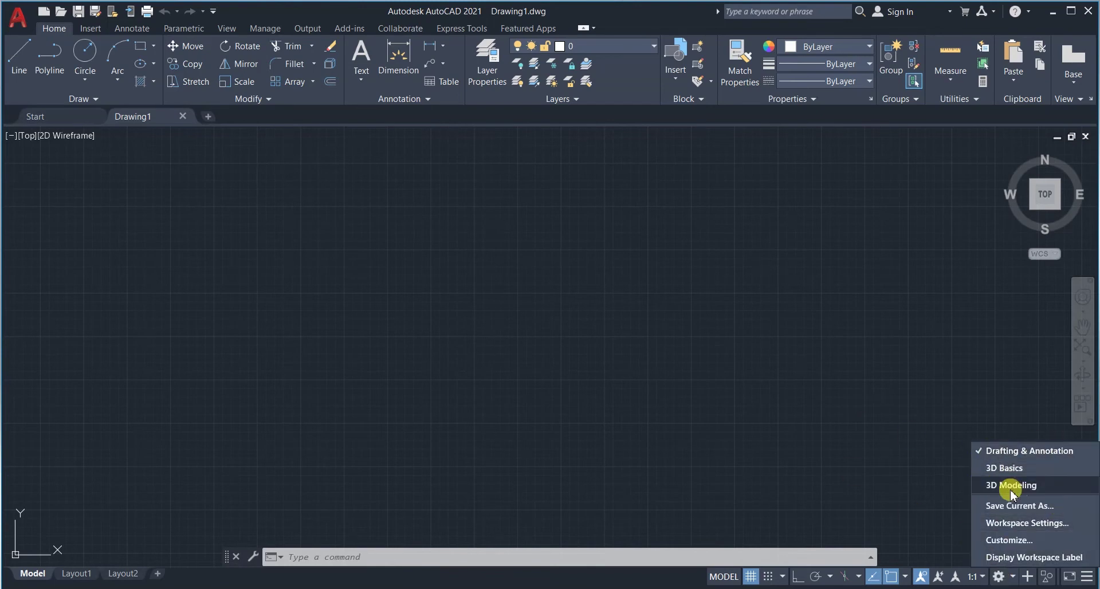
click(1003, 486)
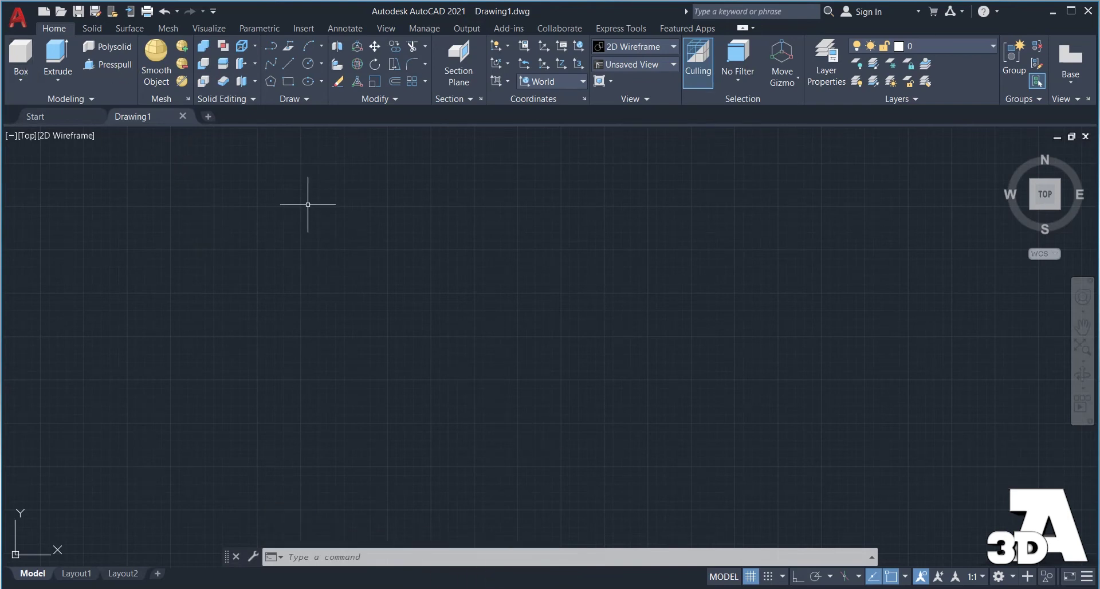
Switch to Adobe Acrobat Reader to examine the dimensioned bracket on page 120, and return to AutoCAD
key(alt+Tab)
click(524, 303)
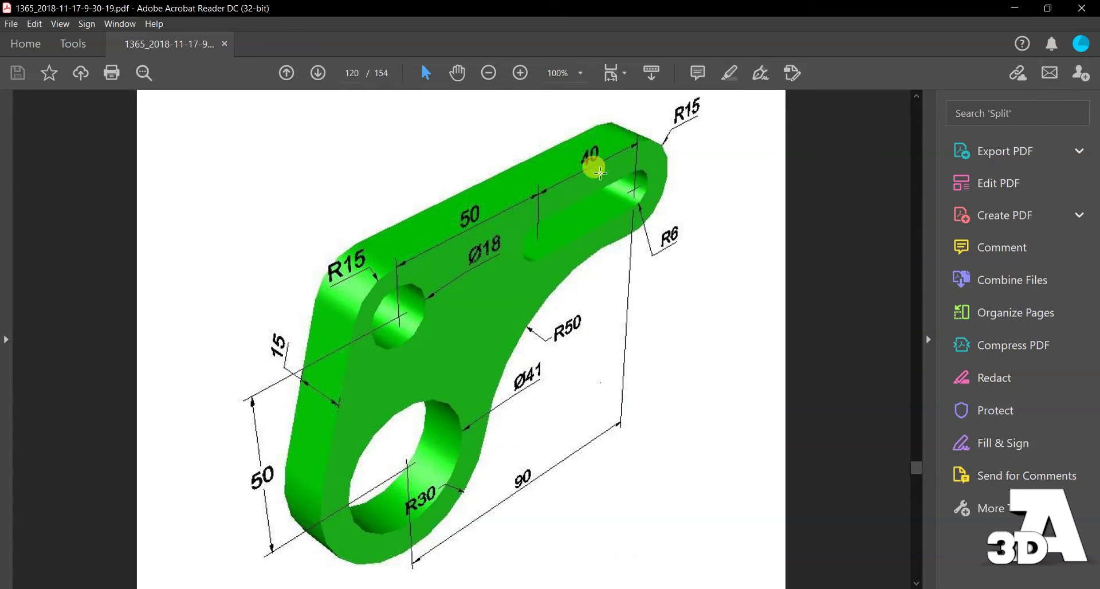
click(1016, 9)
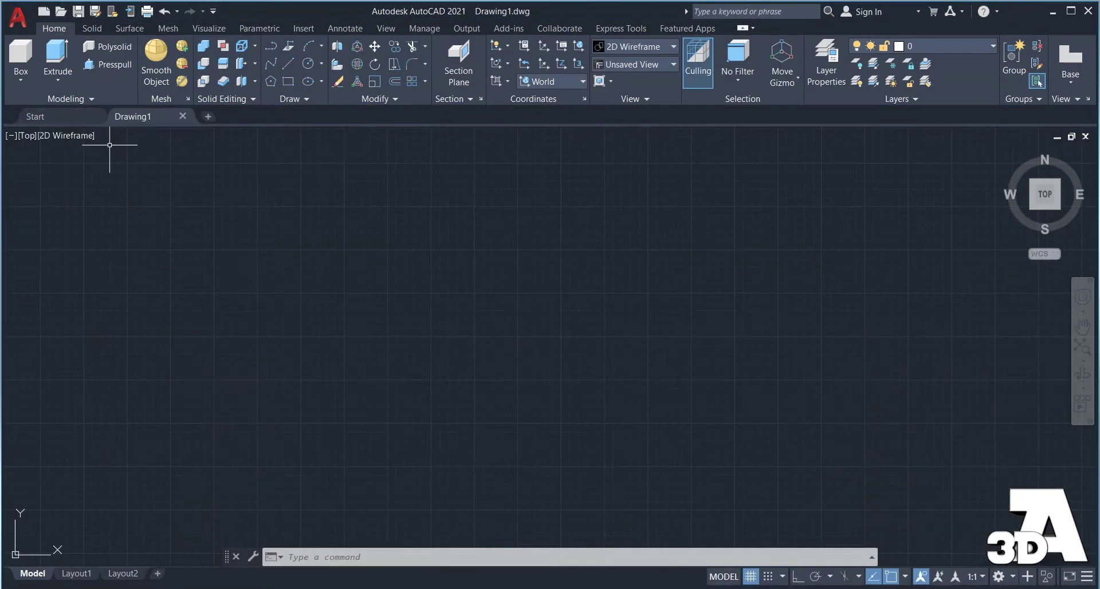
Set the viewport to the Shades of Gray visual style and change the view to SE Isometric, ending in Front
click(58, 136)
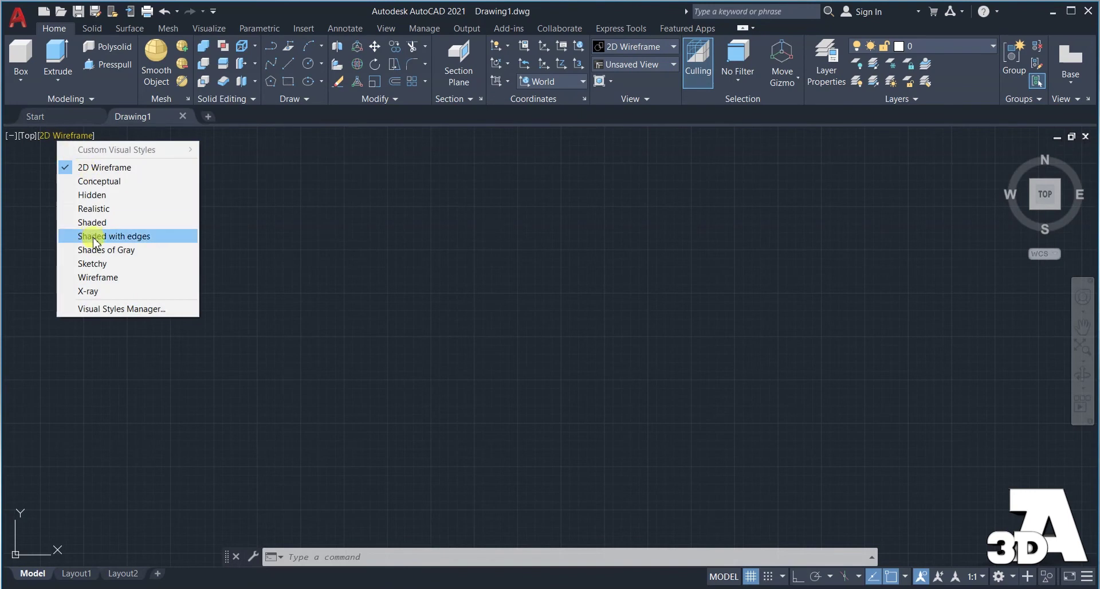
click(115, 252)
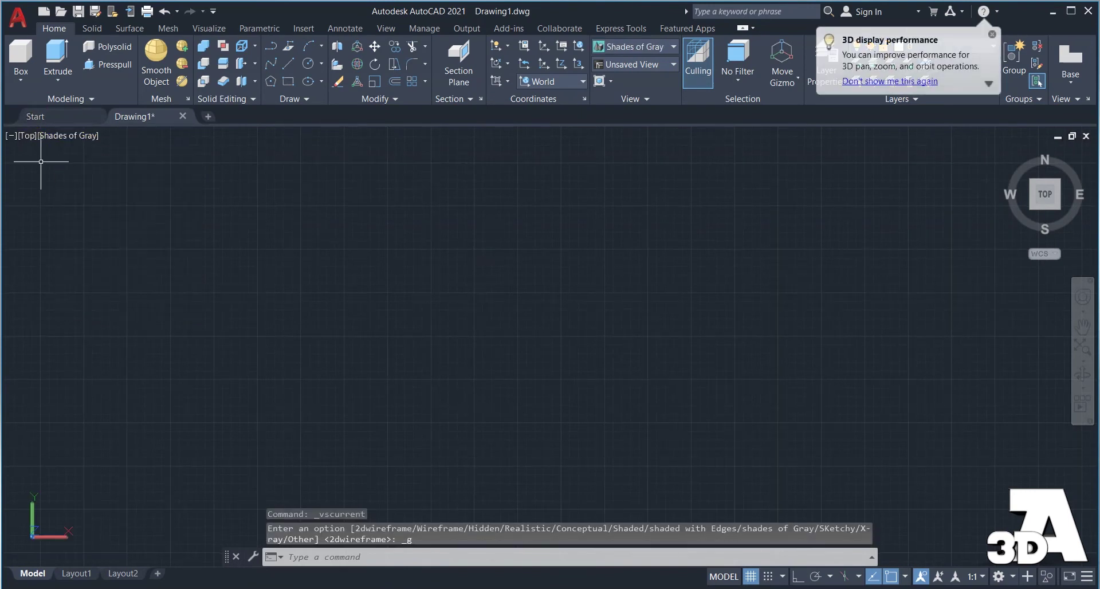
click(31, 139)
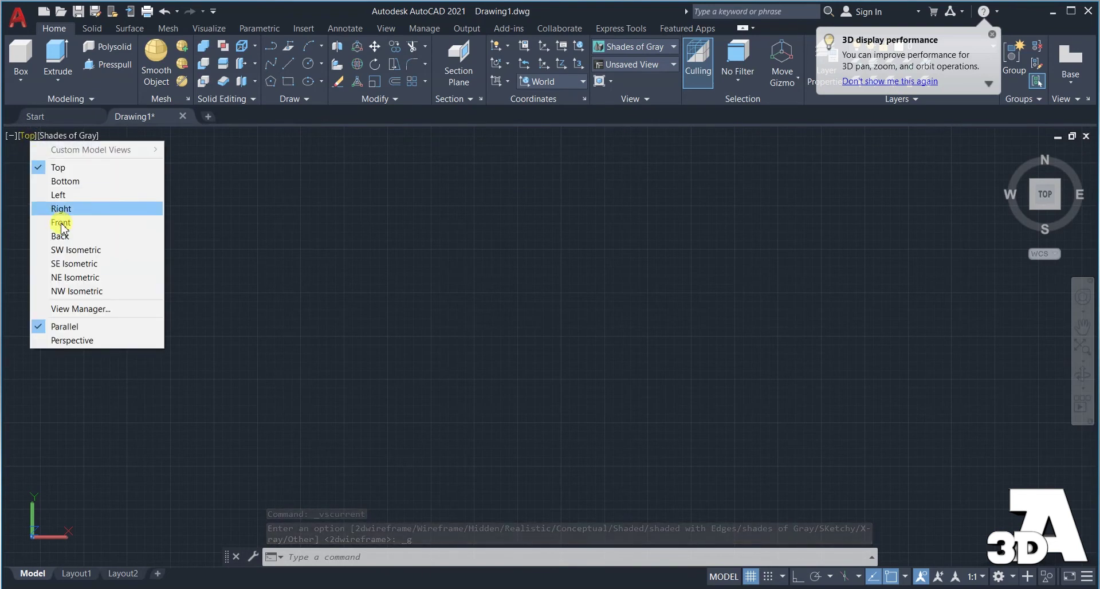
click(74, 263)
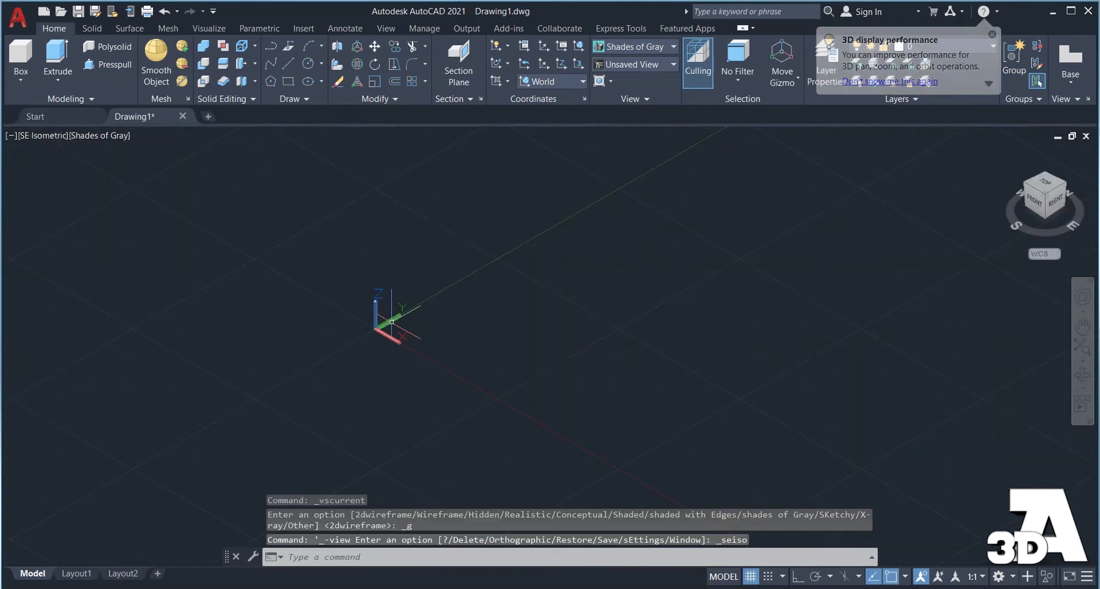
click(26, 136)
click(59, 222)
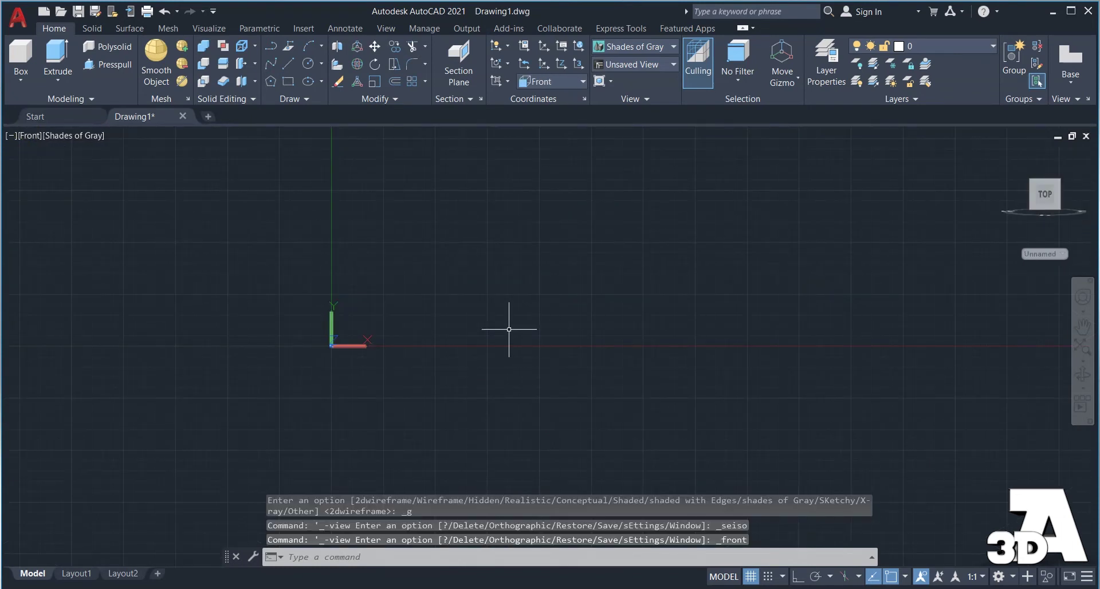
key(Escape)
key(Escape)
key(Escape)
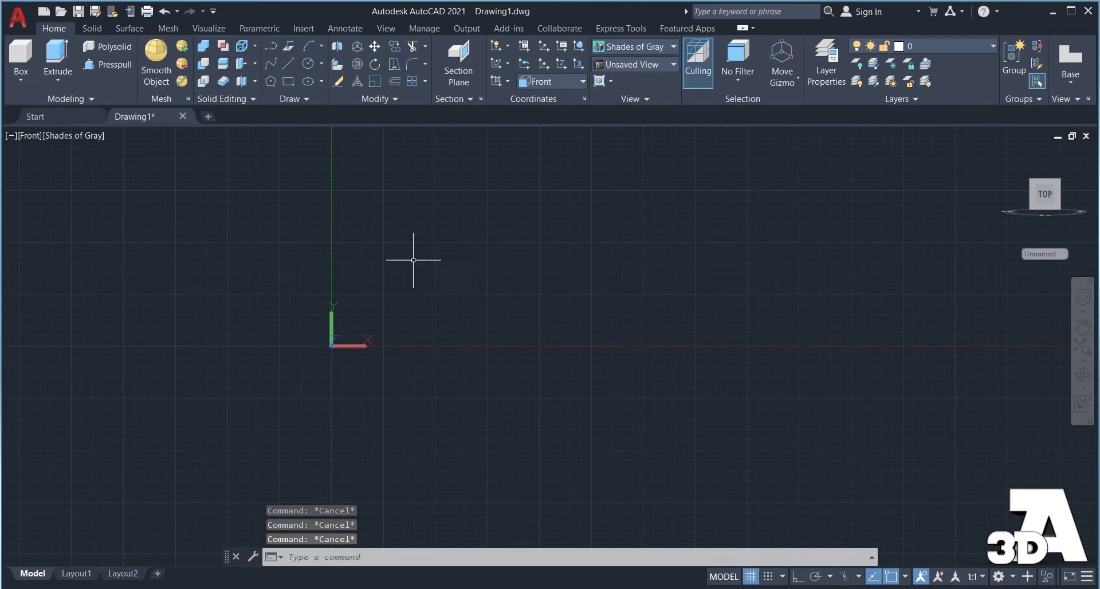
Check the bracket's dimensions in Adobe Acrobat Reader and, back in AutoCAD, draw a circle of radius 20.5 centred at 0,0
key(alt+Tab)
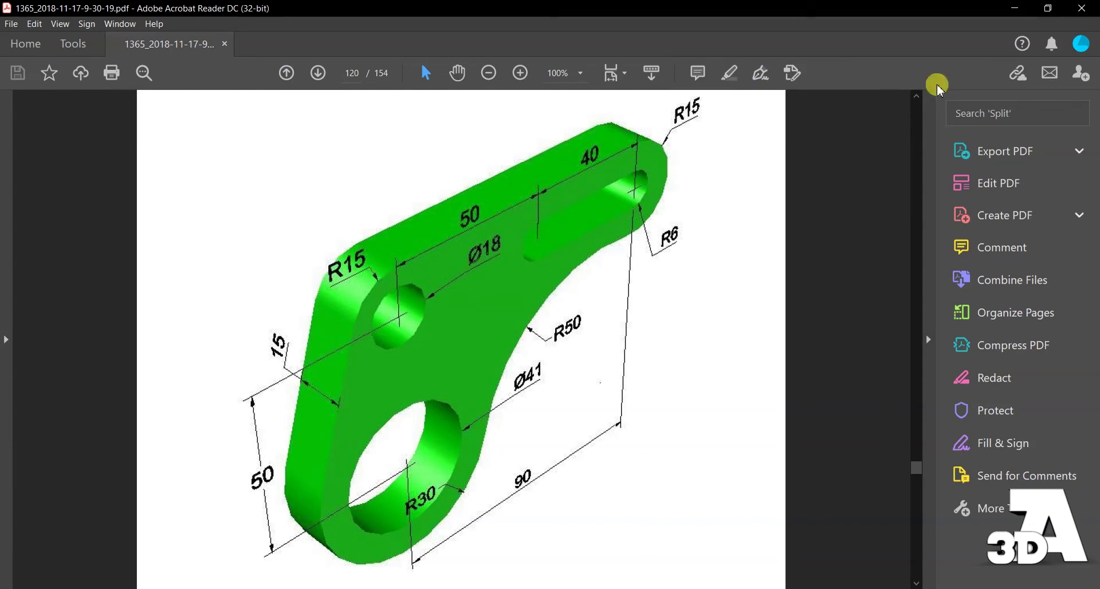
click(1018, 9)
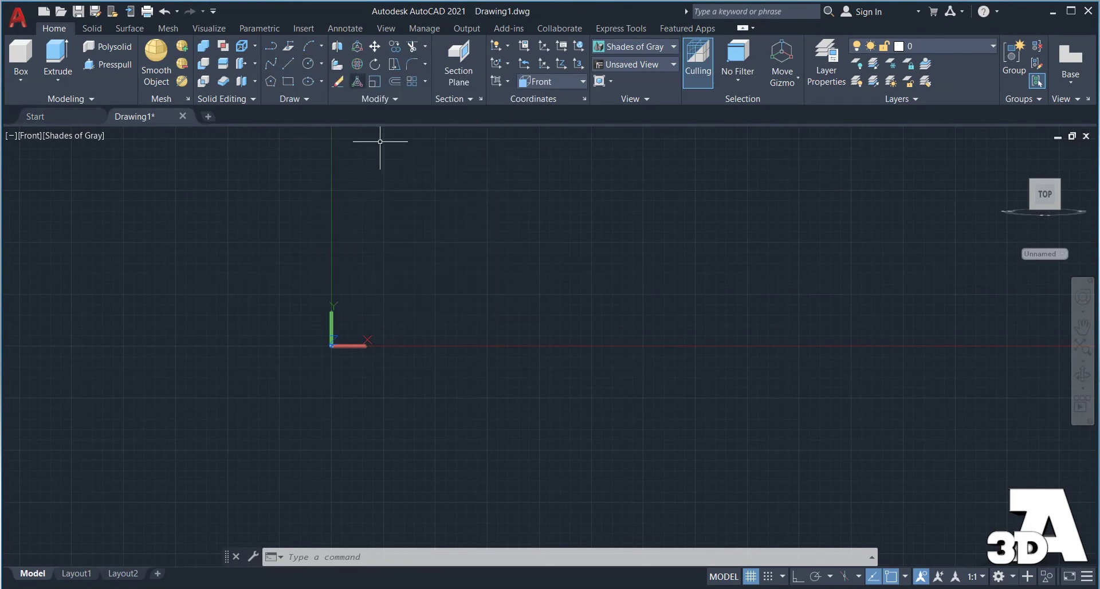
click(292, 68)
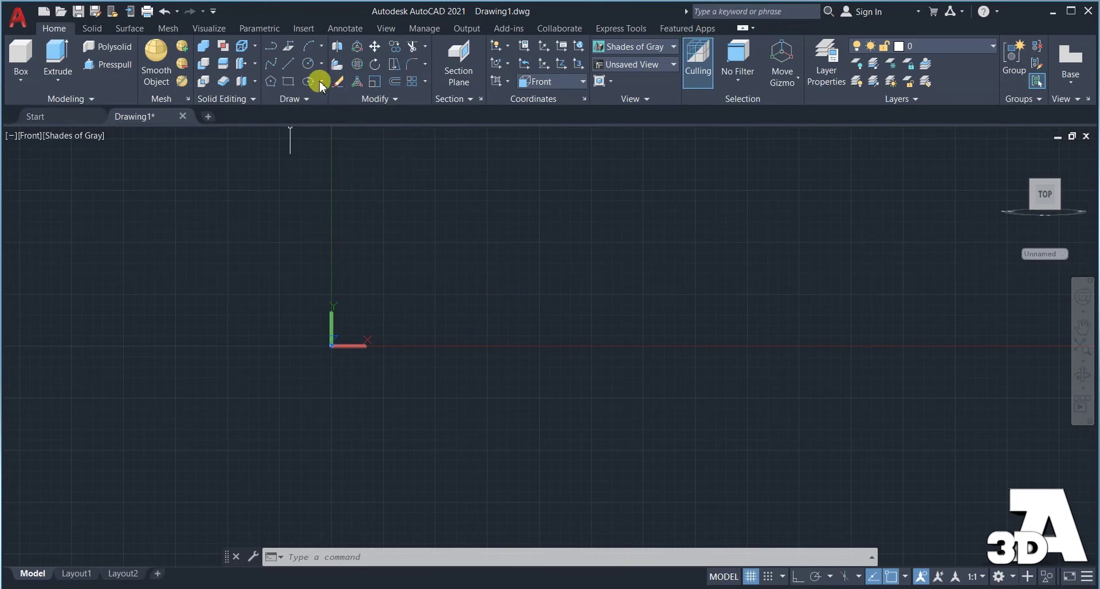
click(308, 63)
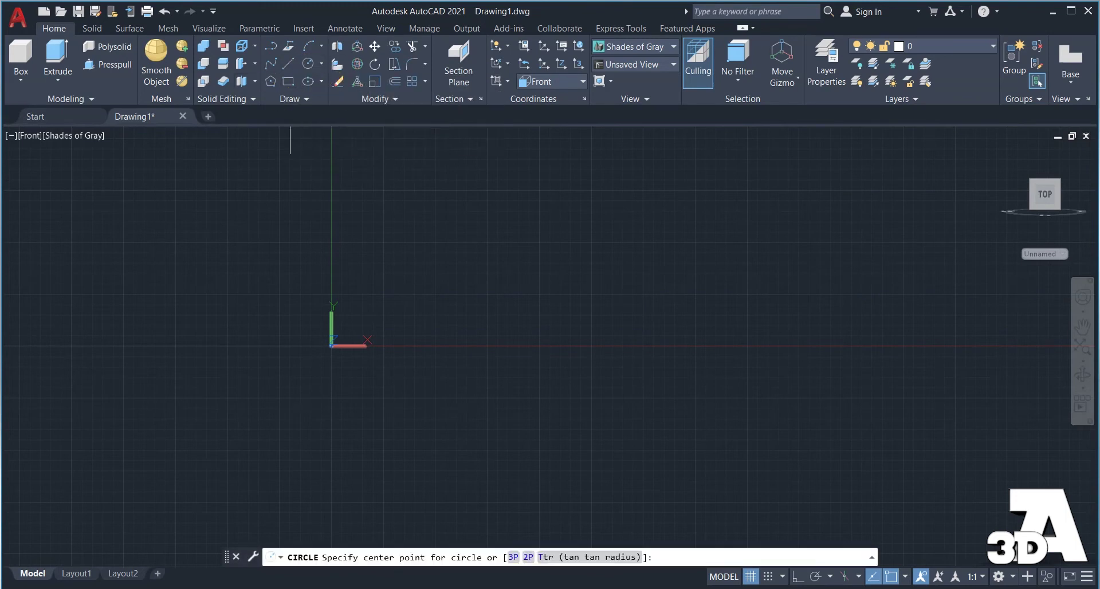
text(0)
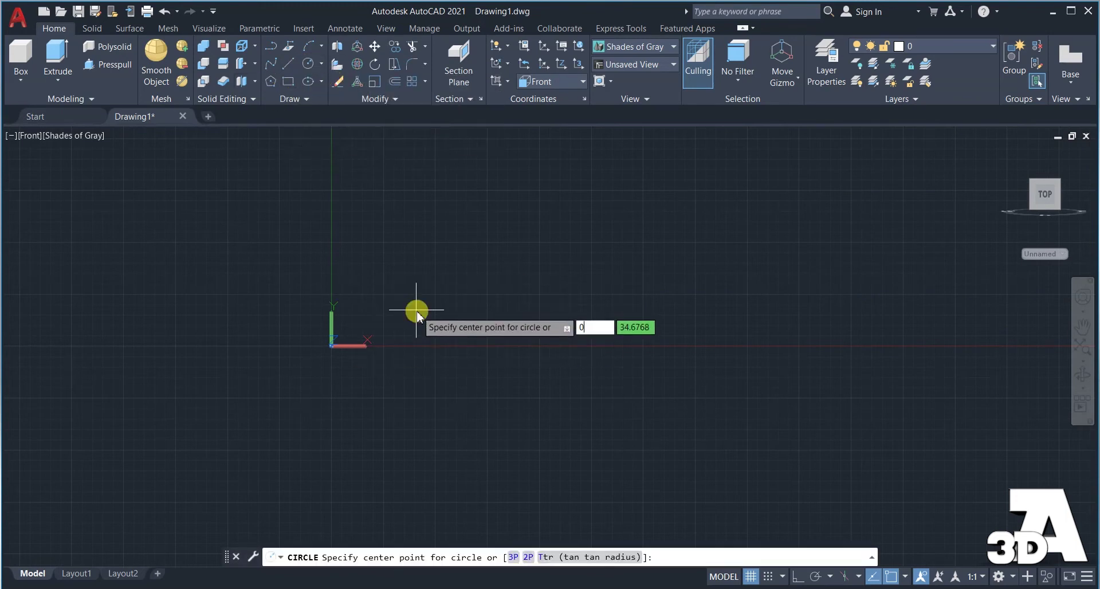
text(,0)
key(Return)
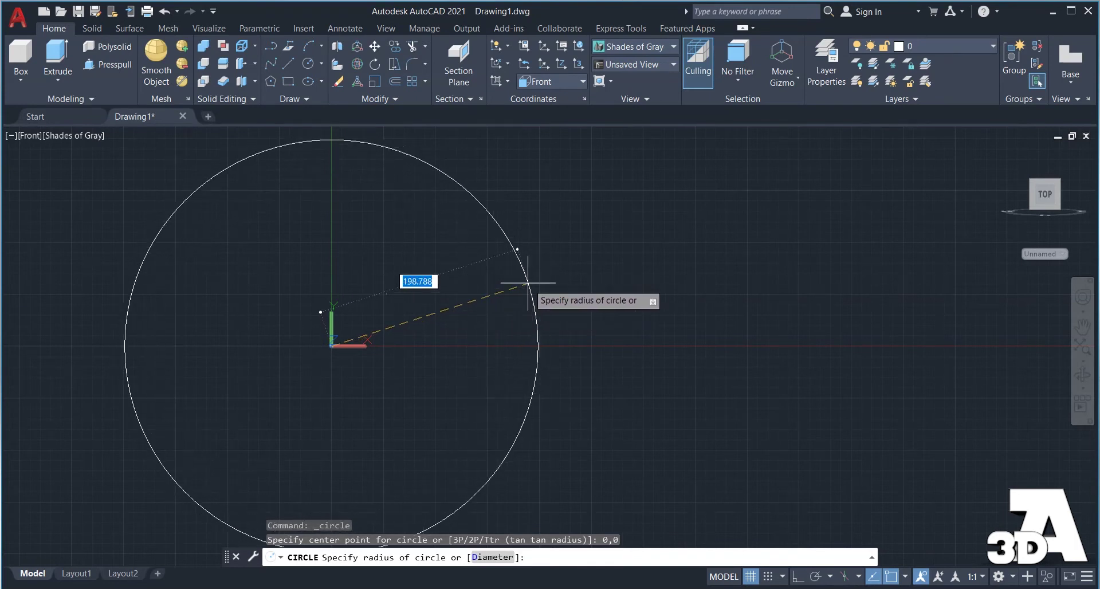
text(20.5)
key(Return)
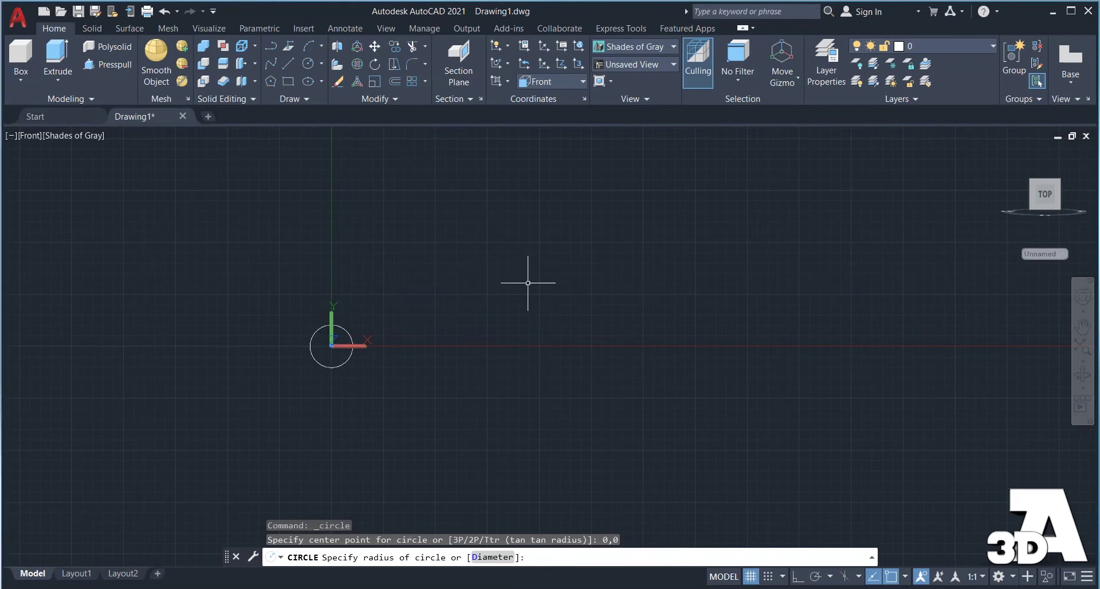
Draw a concentric circle of radius 30 centred at 0,0 around the existing circle
scroll(285, 348, up, 8)
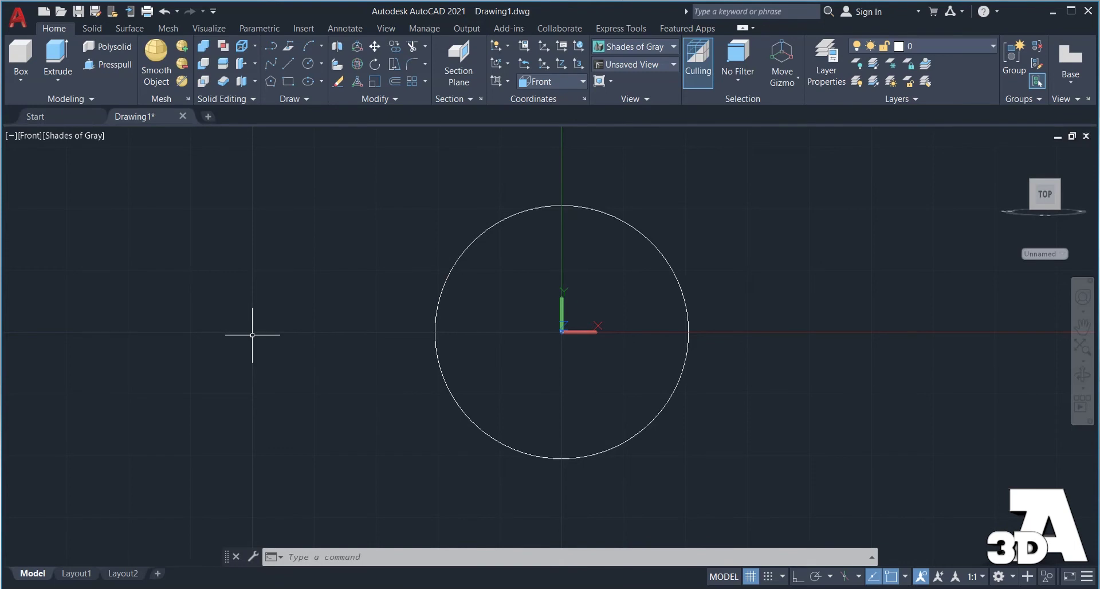
click(308, 63)
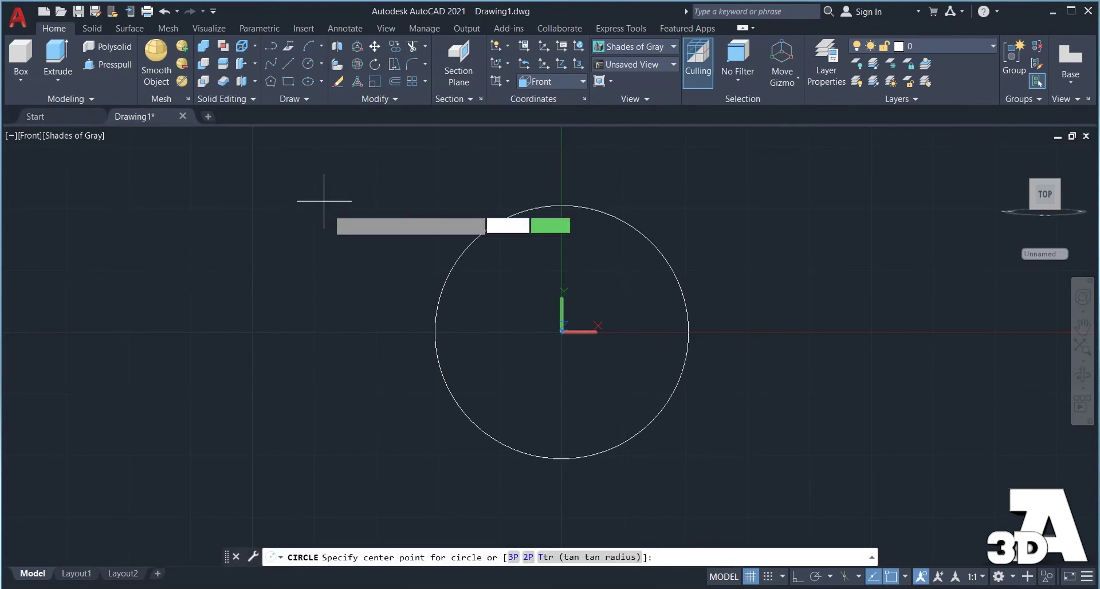
text(0)
key(Tab)
text(0)
key(Return)
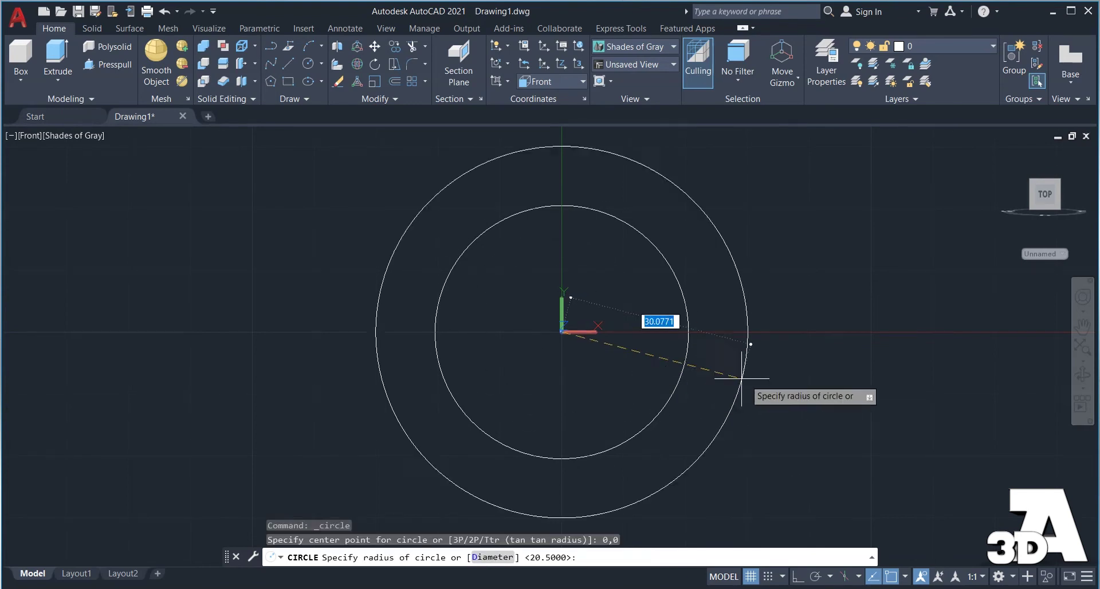
text(30)
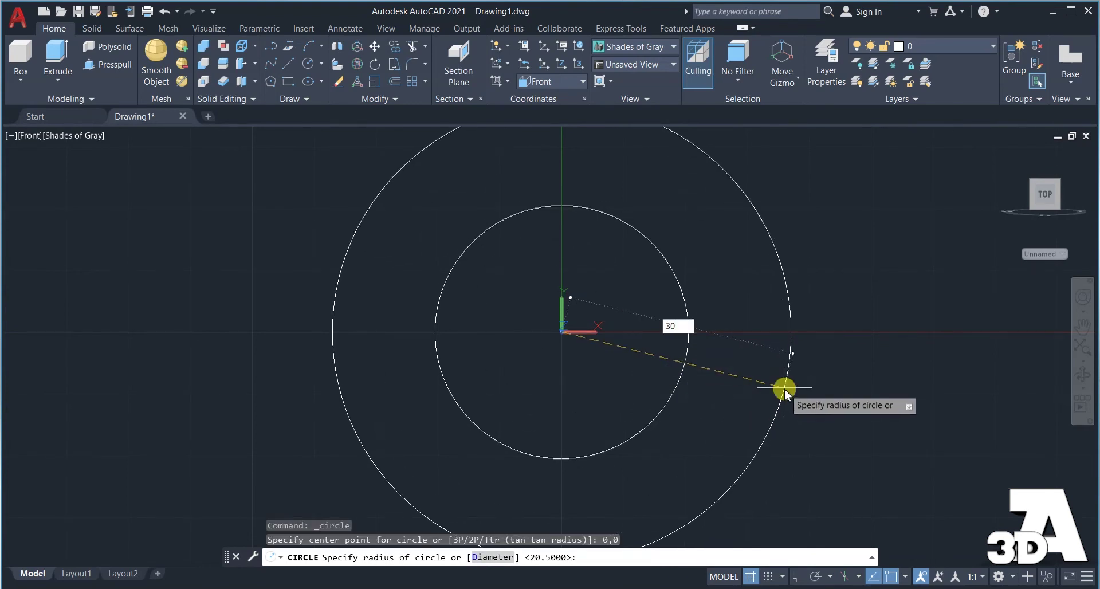
key(Return)
Draw a polyline with Ortho on from the circles' centre, 50 vertically upward and 90 horizontally to the right
scroll(539, 358, down, 1)
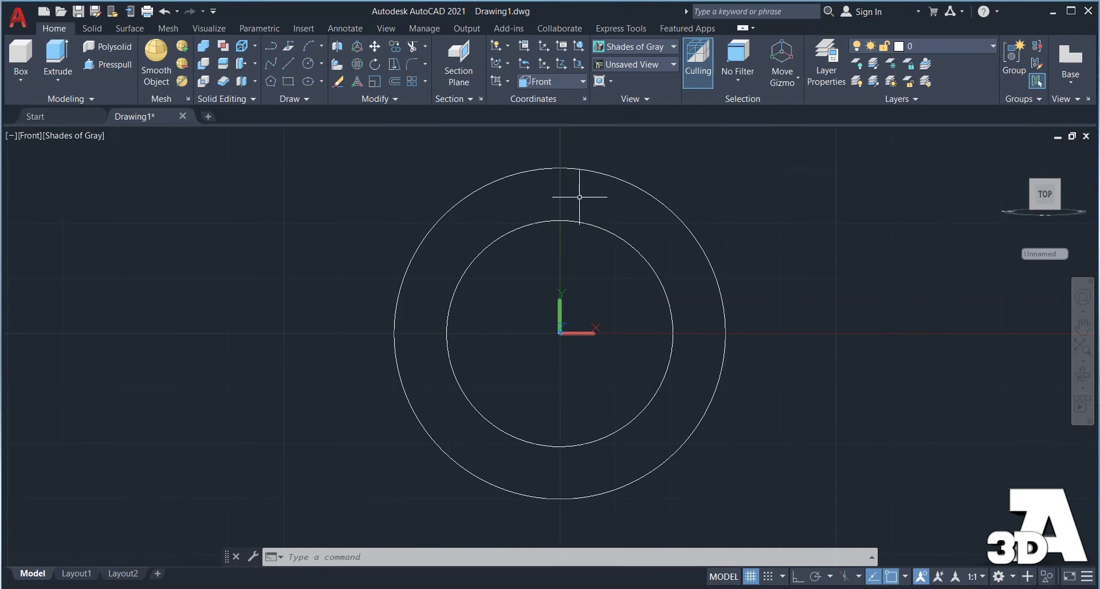
scroll(565, 281, down, 5)
scroll(560, 361, up, 2)
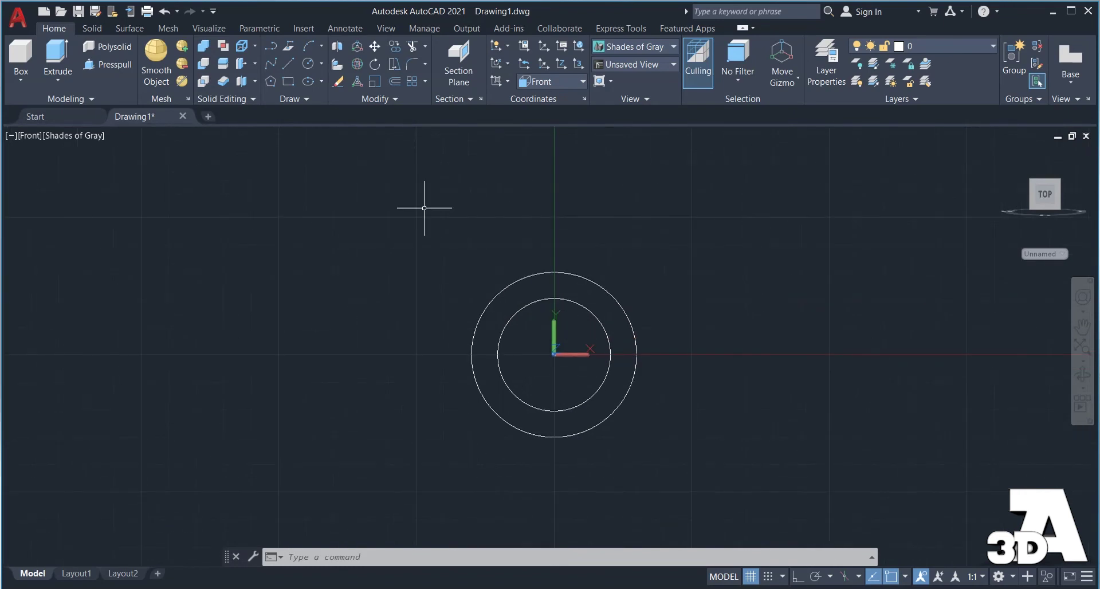
click(277, 45)
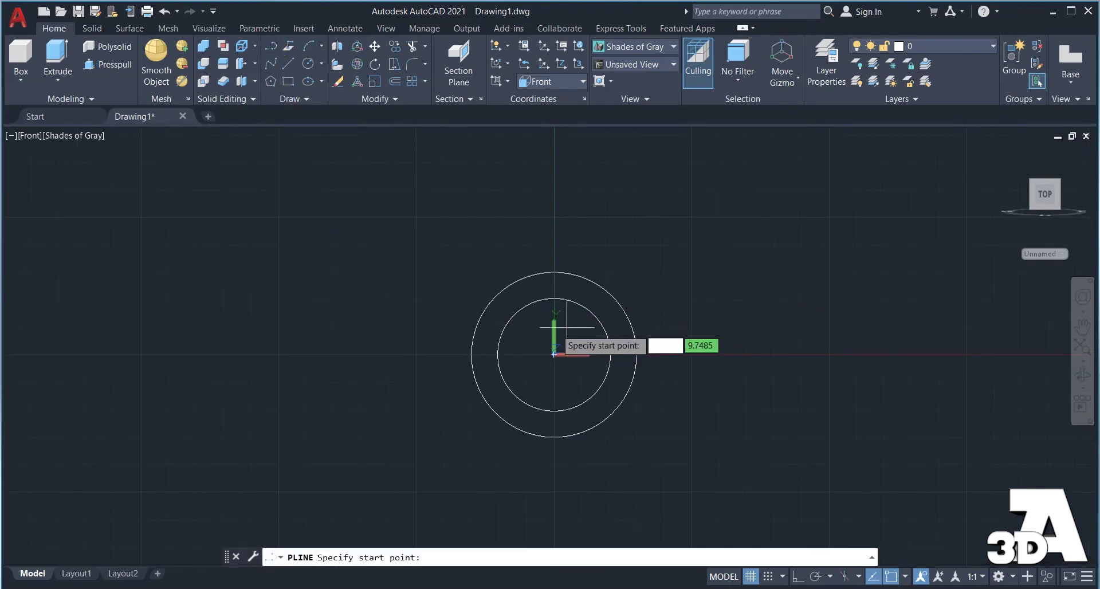
click(554, 354)
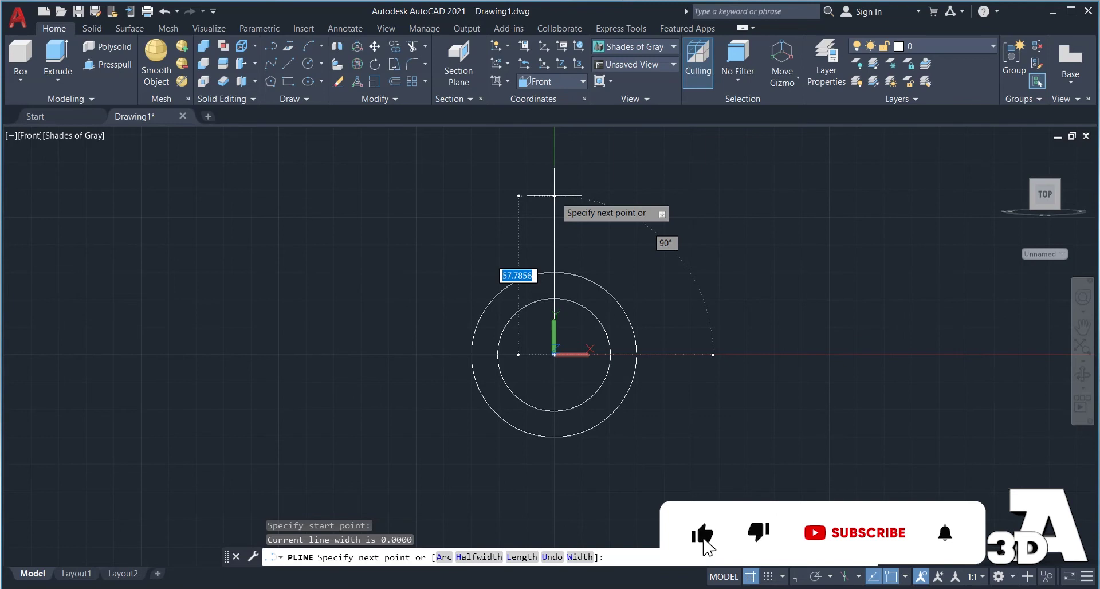
key(ctrl+l)
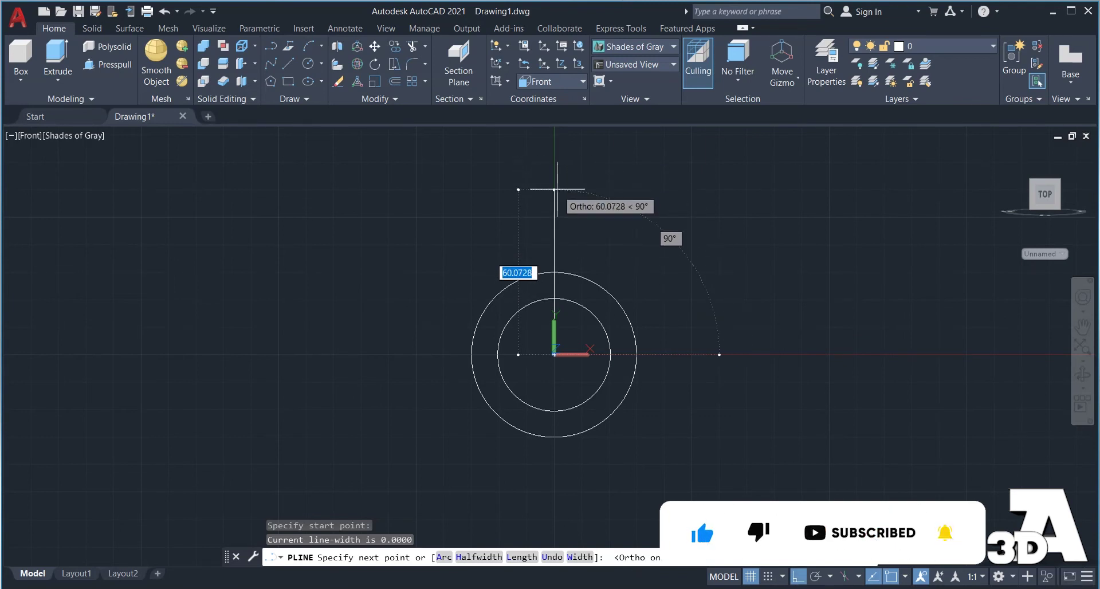
text(50)
key(Return)
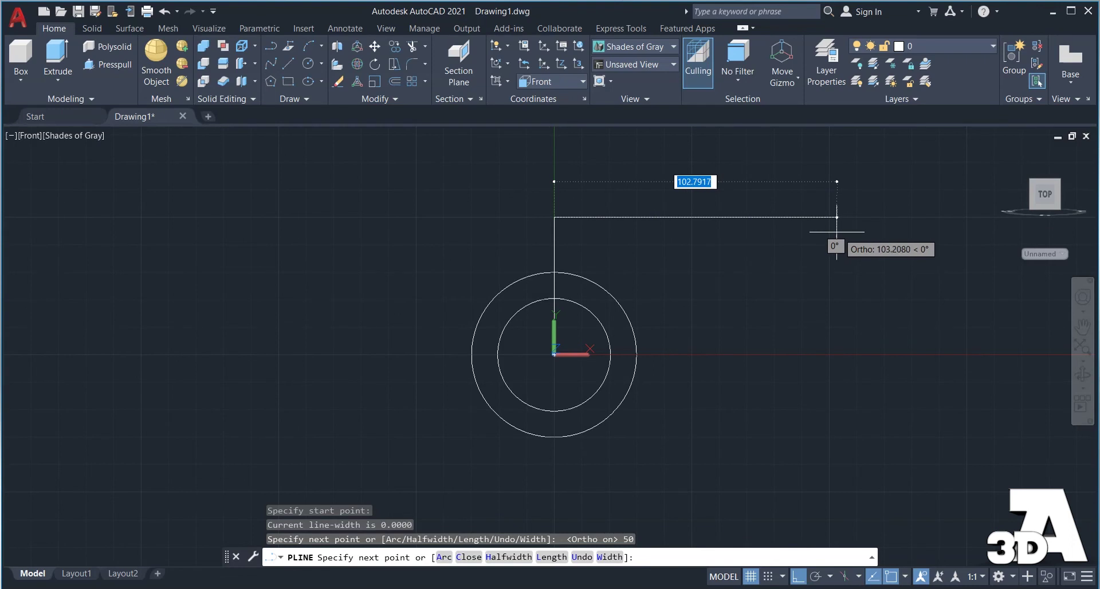
text(90)
key(Return)
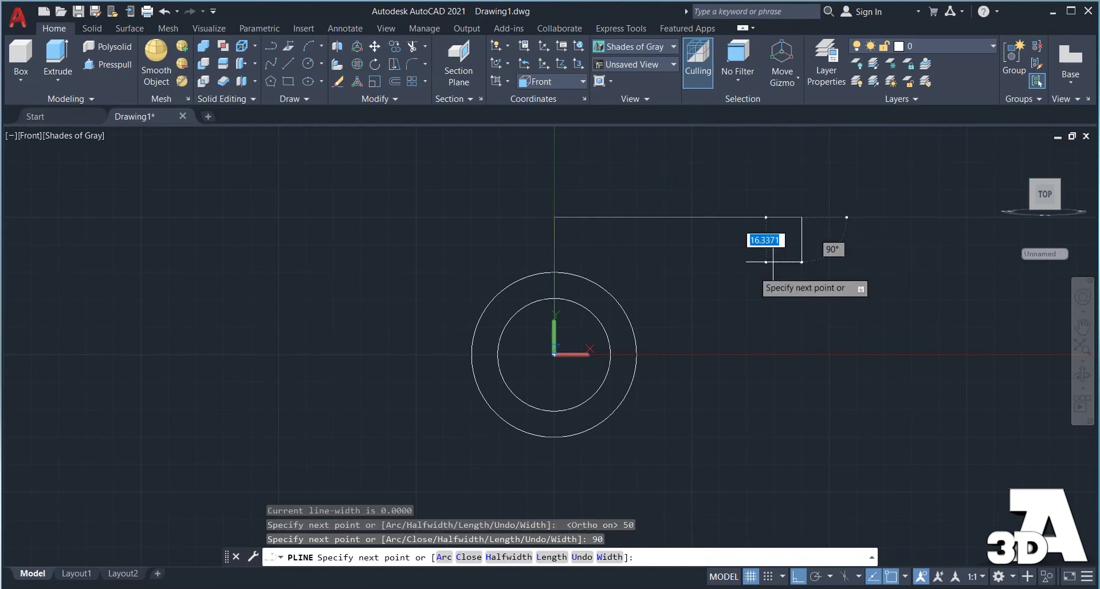
key(Escape)
key(Escape)
key(Escape)
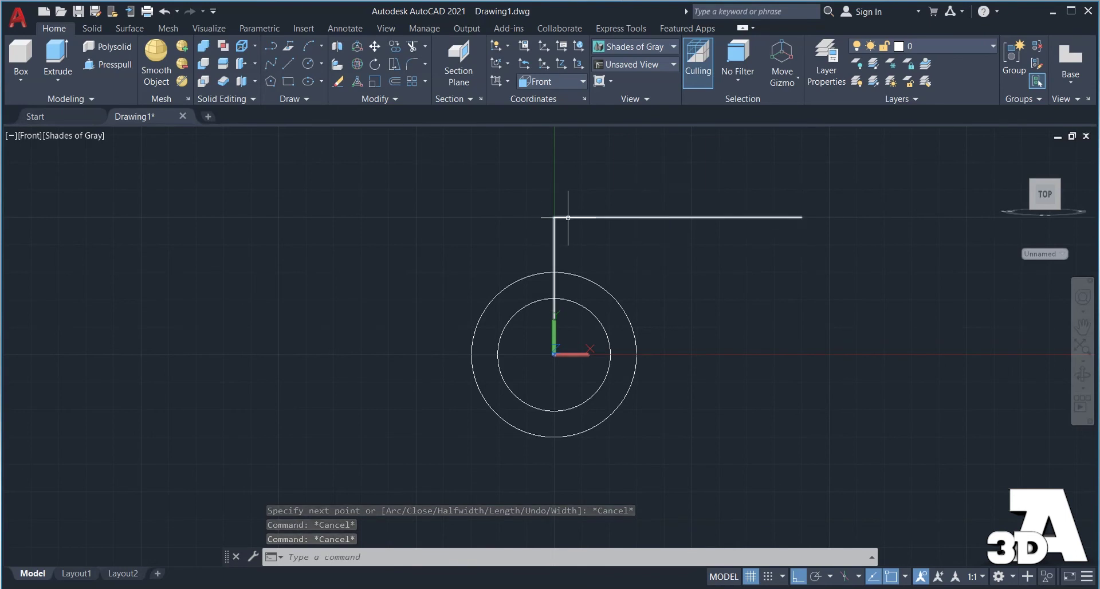
Draw a circle of radius 9 centred on the corner of the construction polyline above the large circles
click(225, 80)
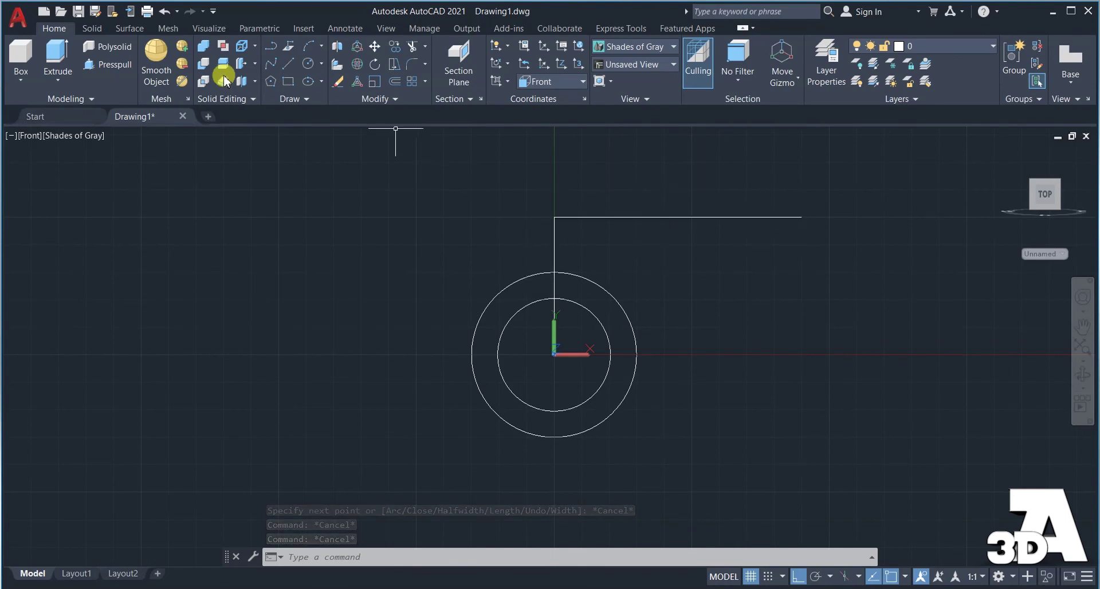
click(307, 63)
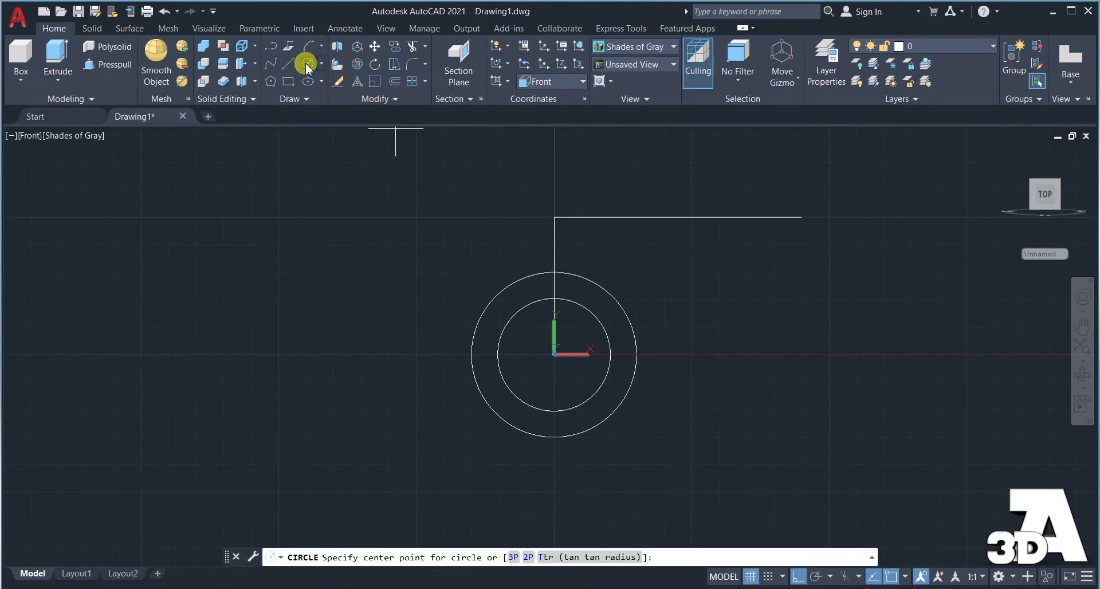
click(553, 217)
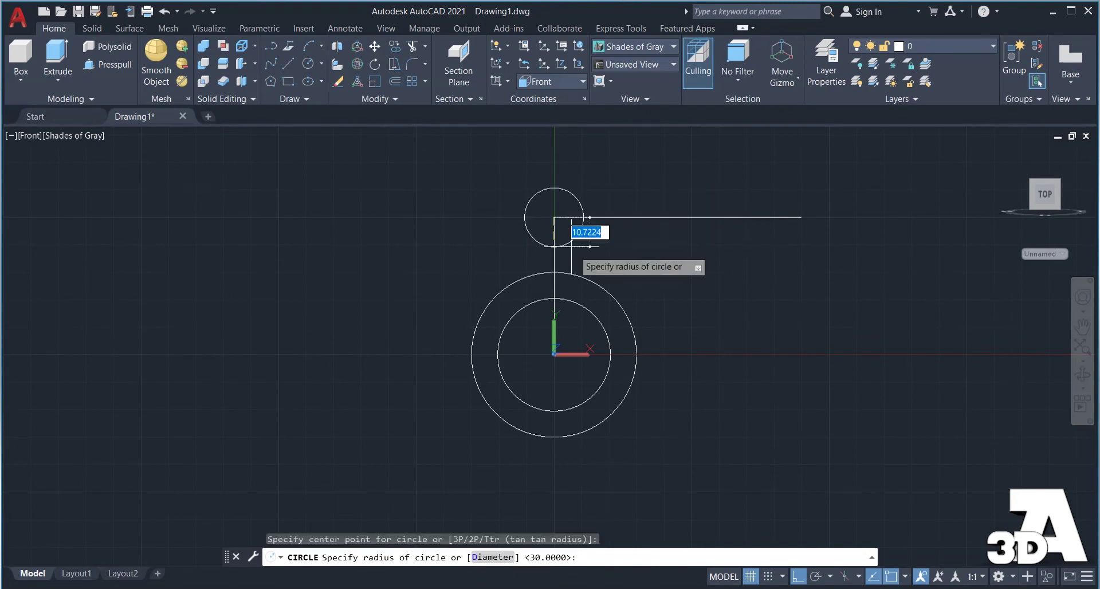
text(9)
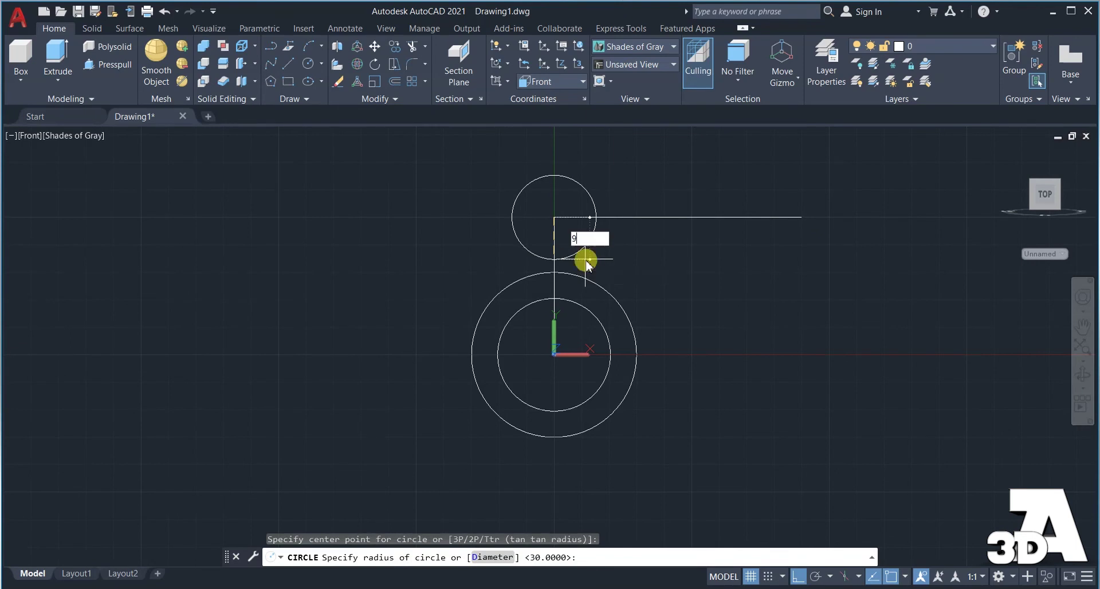
key(Return)
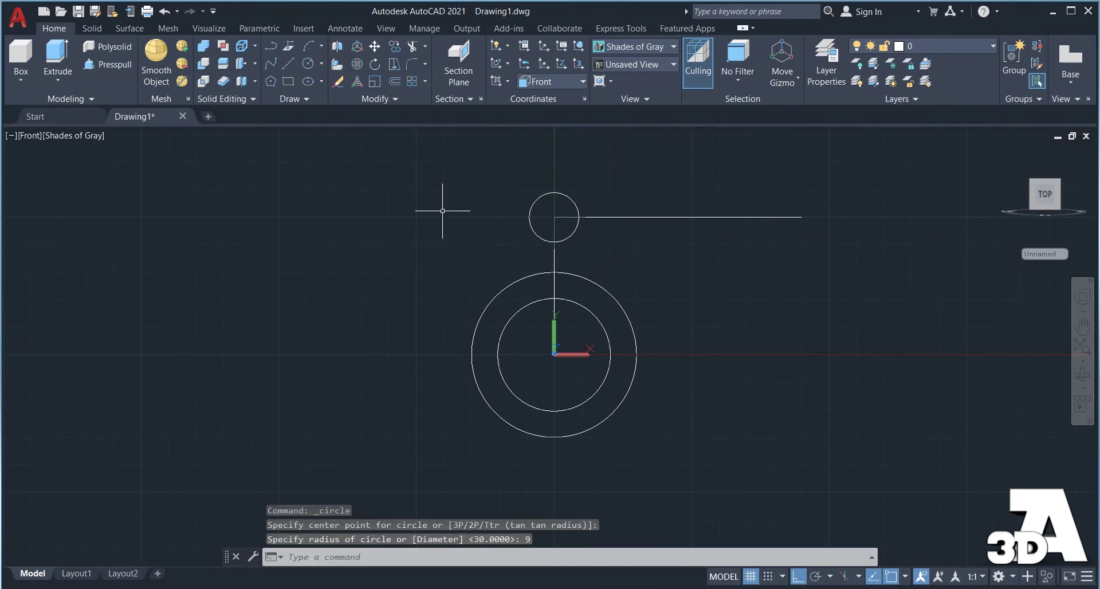
Draw a concentric circle of radius 15 around the 9-radius circle at the polyline corner
click(308, 64)
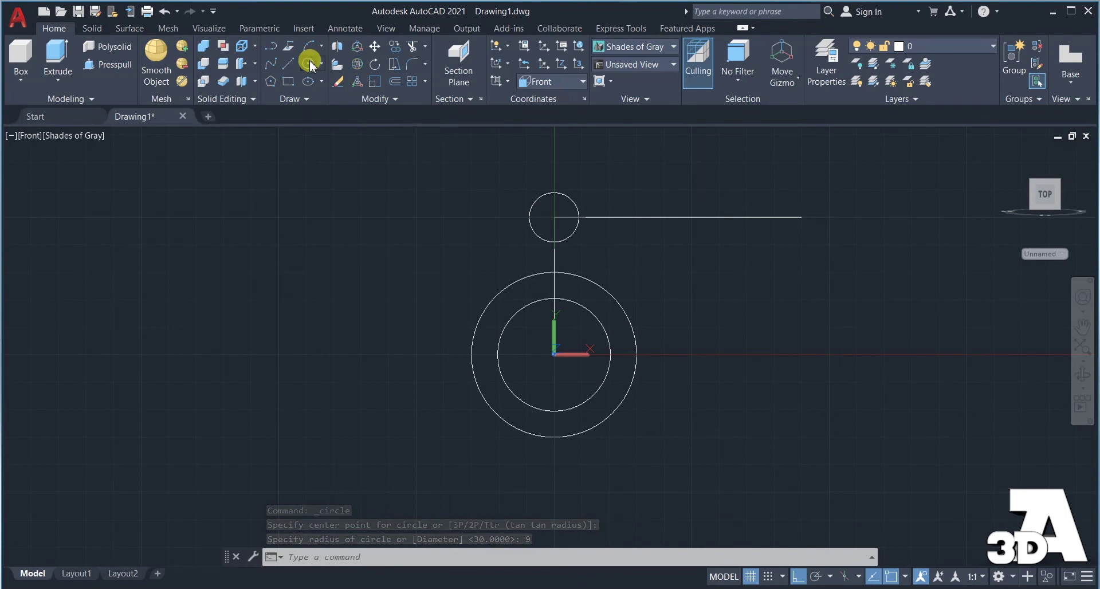
click(554, 217)
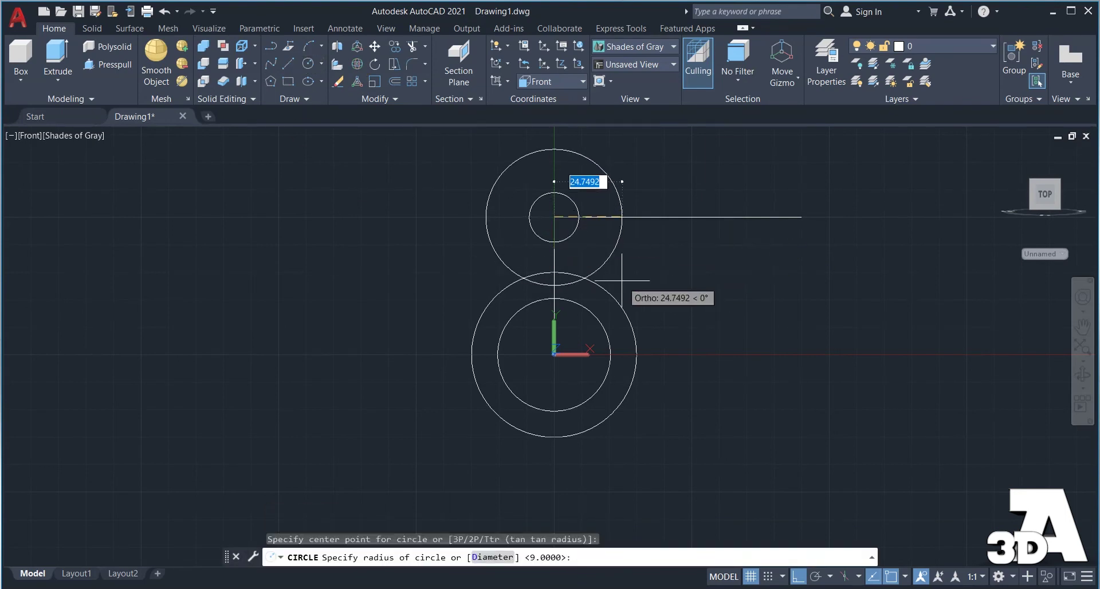
text(15)
key(Return)
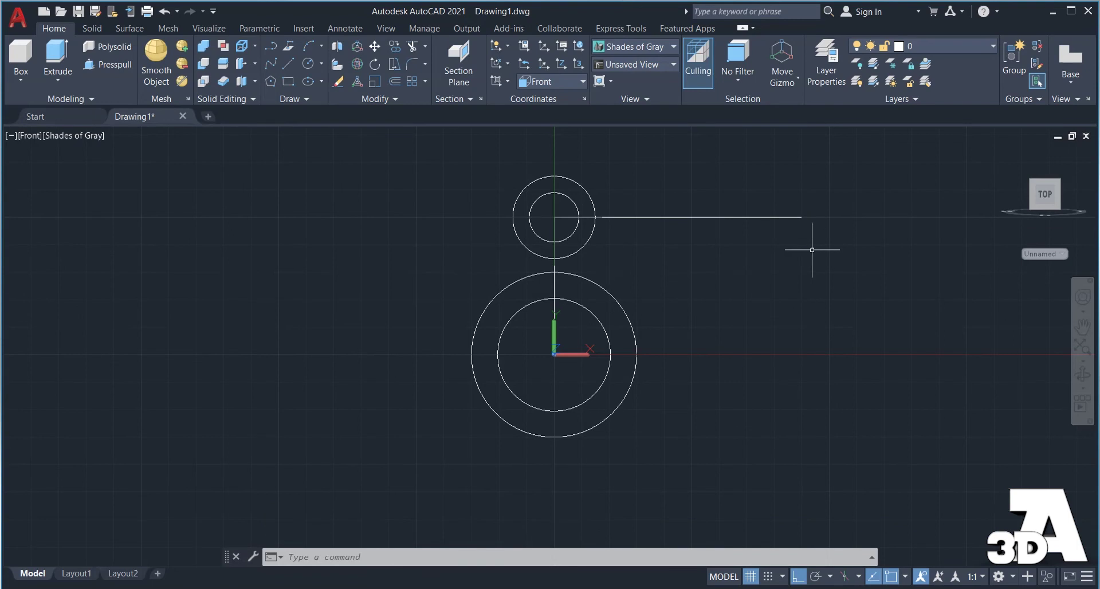
Draw a circle of radius 6 centred on the far end of the horizontal construction line
click(303, 64)
click(801, 217)
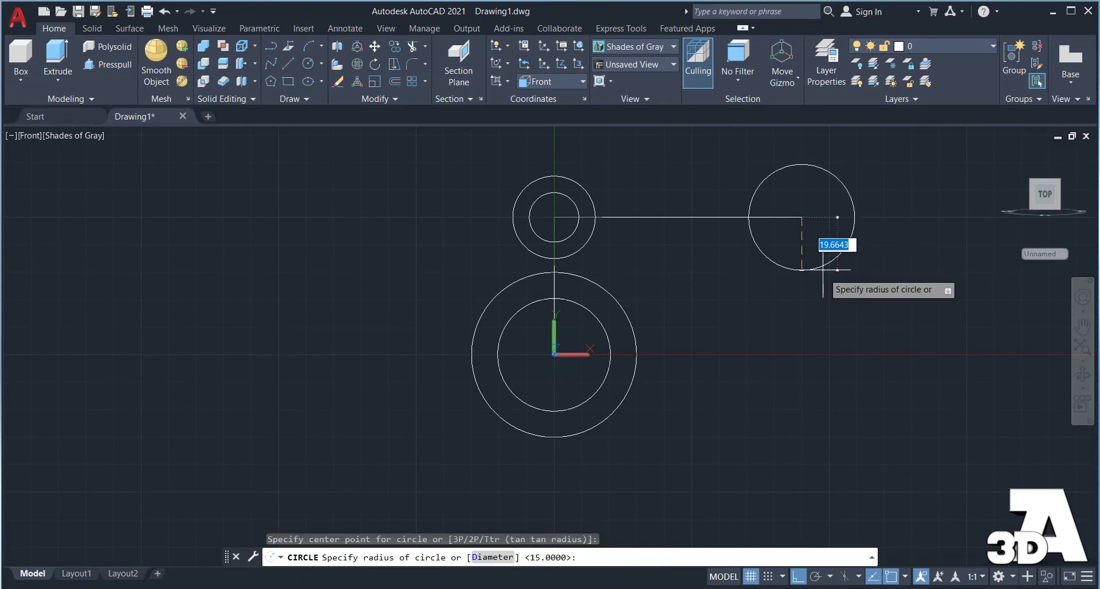
text(6)
key(Return)
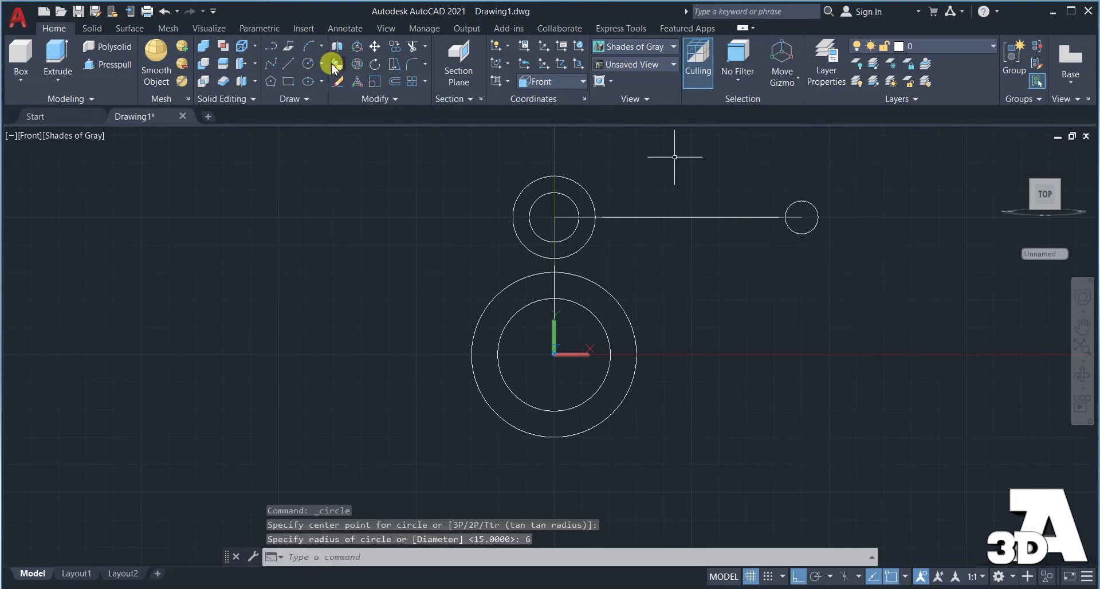
Draw a concentric circle of radius 15 around the 6-radius circle at the end of the construction line
key(Return)
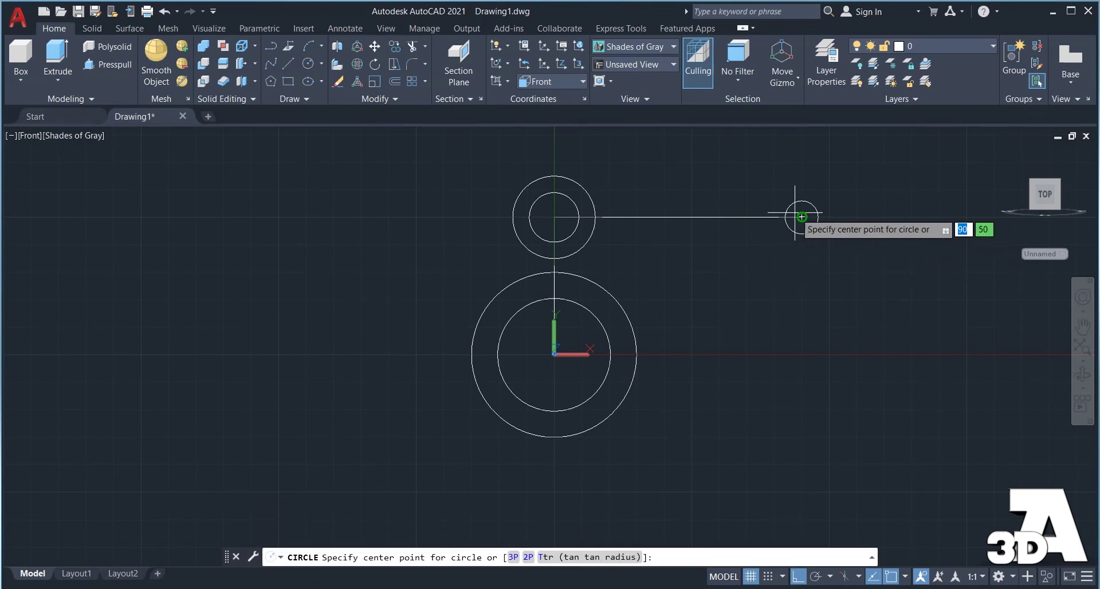
click(802, 217)
text(1)
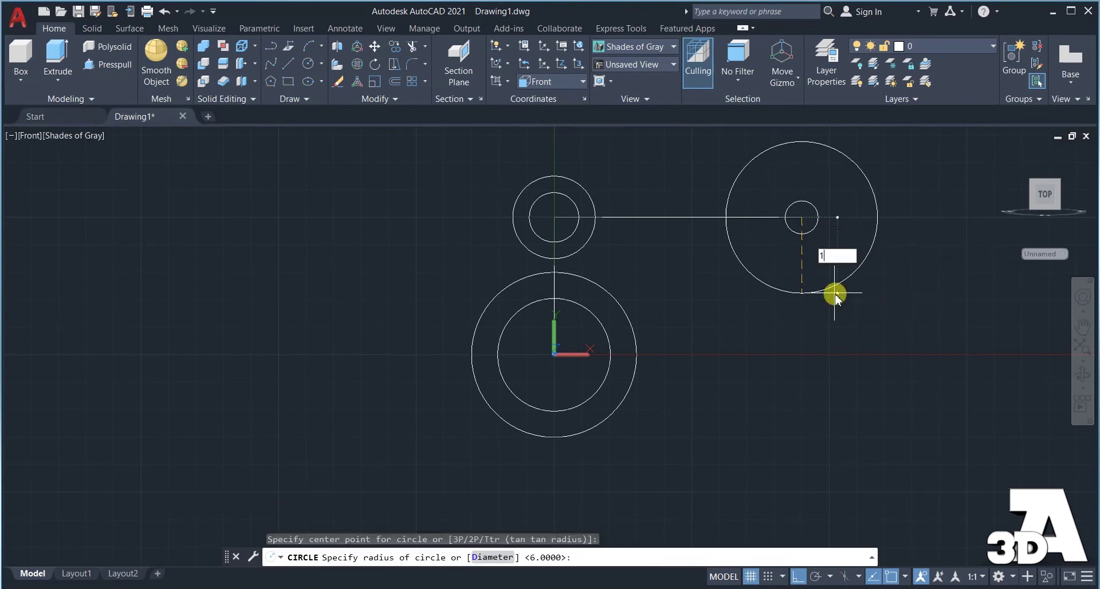
text(5)
key(Return)
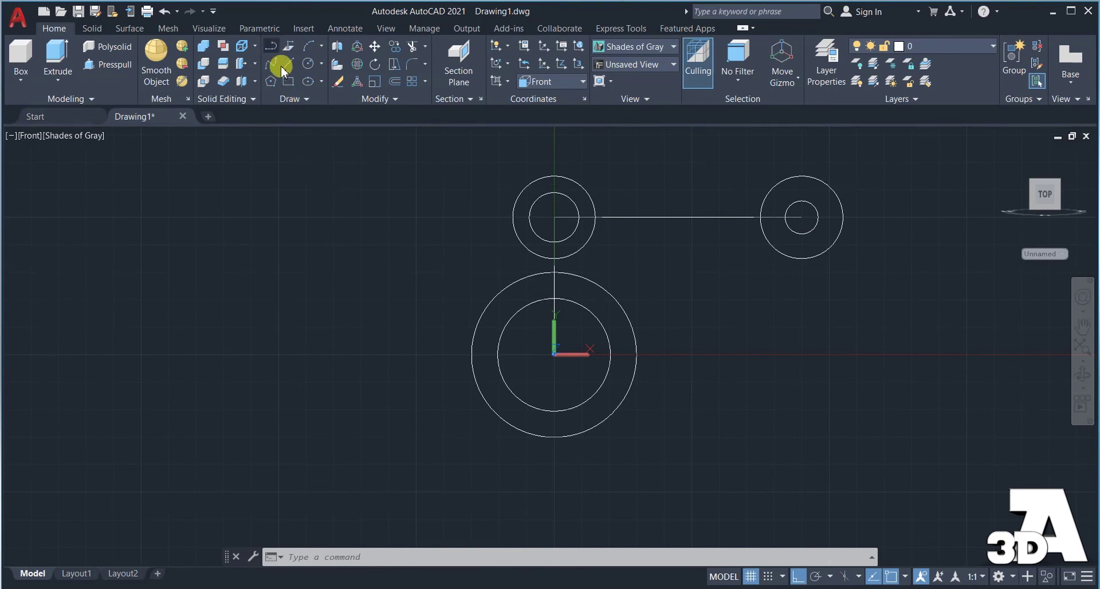
Draw a horizontal polyline joining the top quadrants of the two 15-radius circles
click(271, 49)
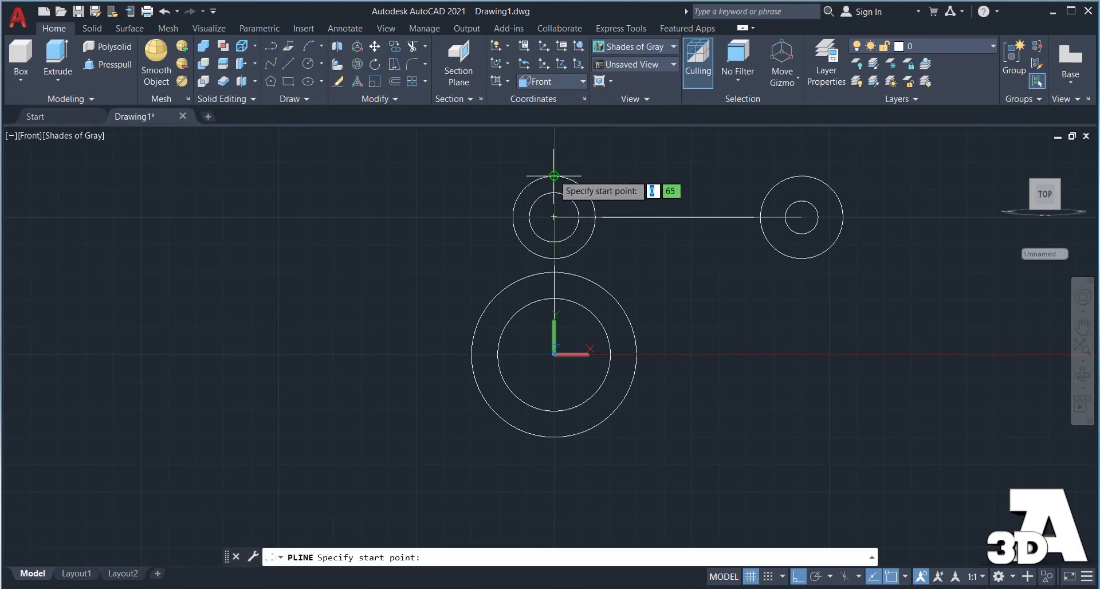
click(554, 176)
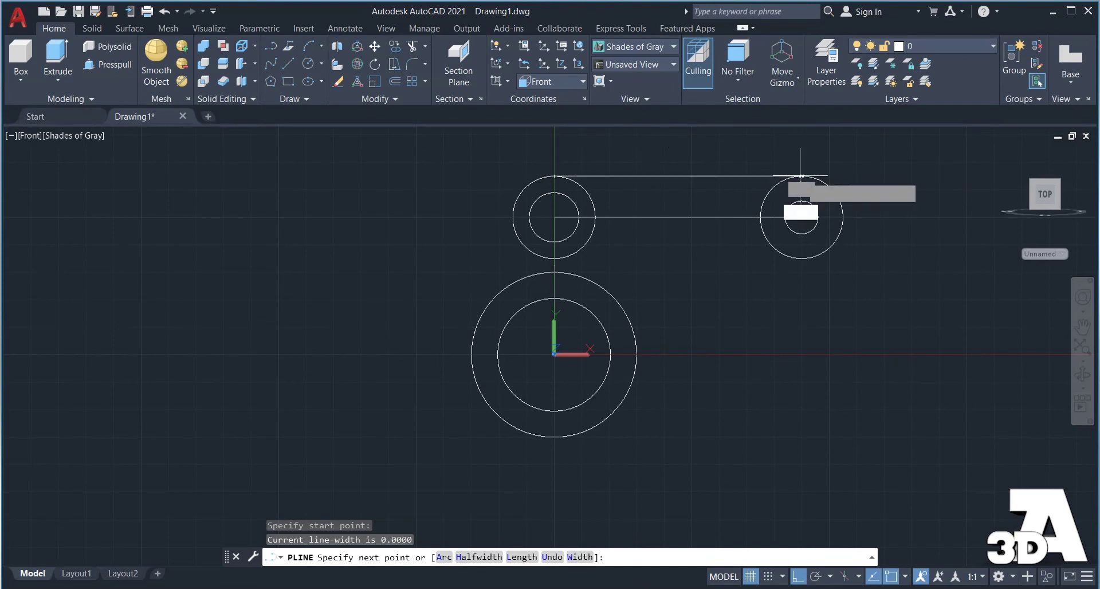
key(Escape)
key(Escape)
key(Escape)
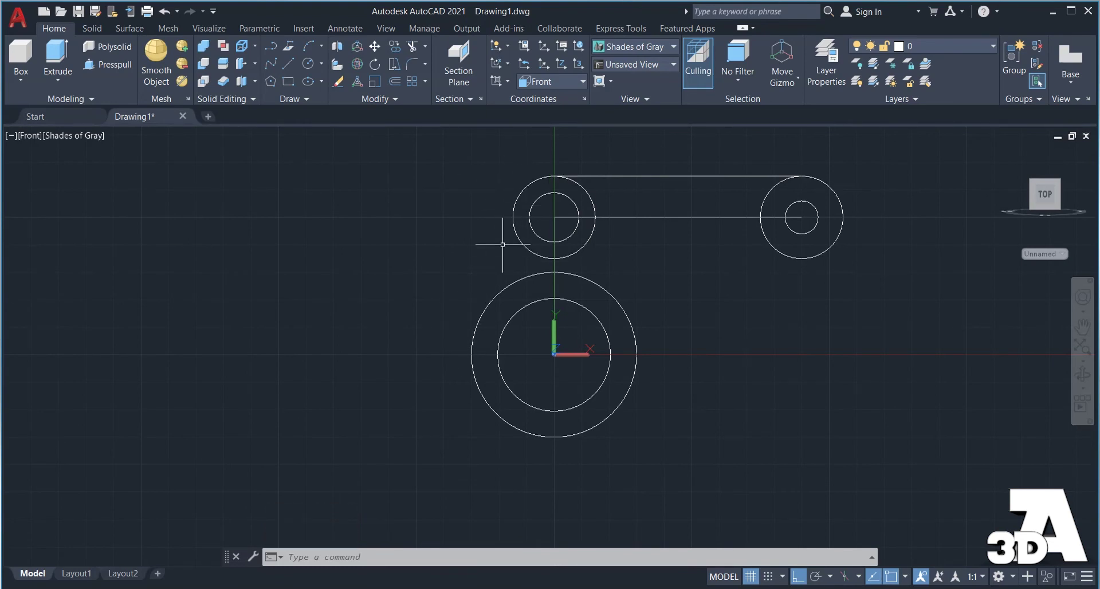
click(271, 47)
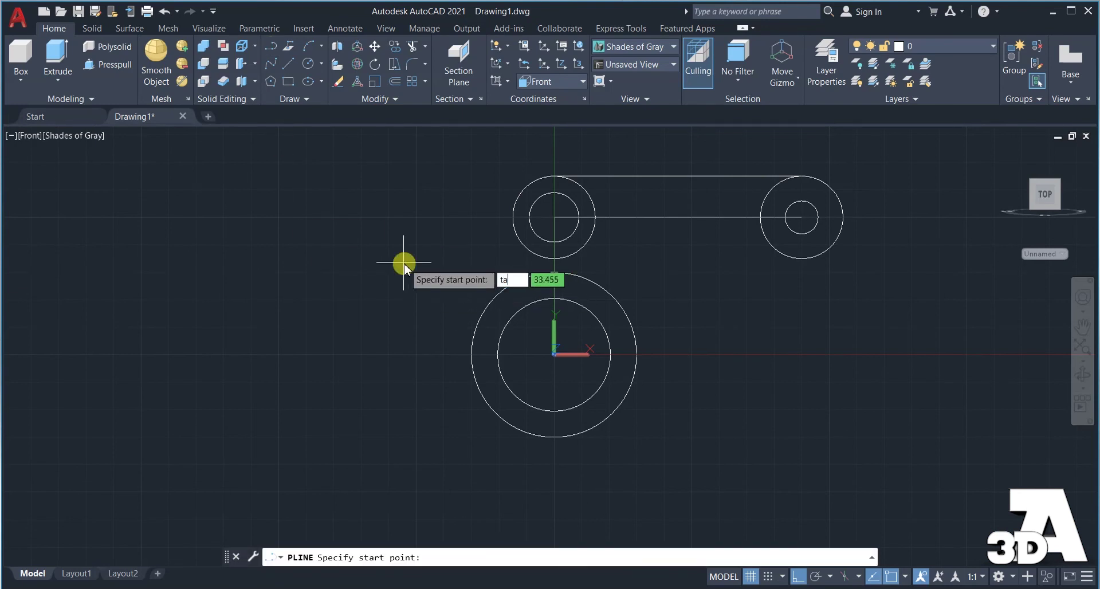
text(tan)
key(Return)
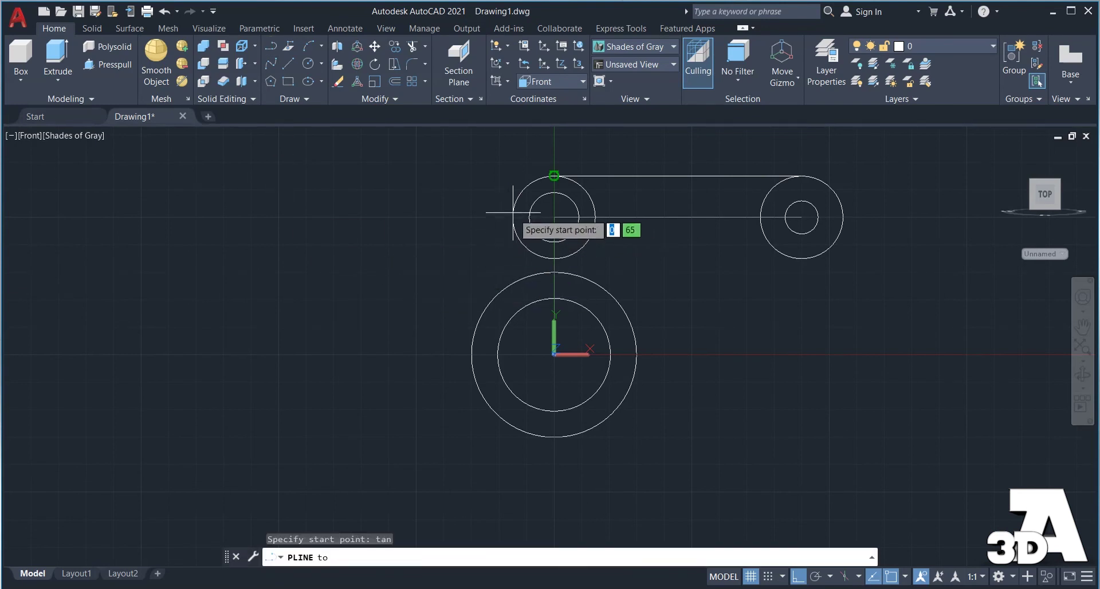
click(484, 306)
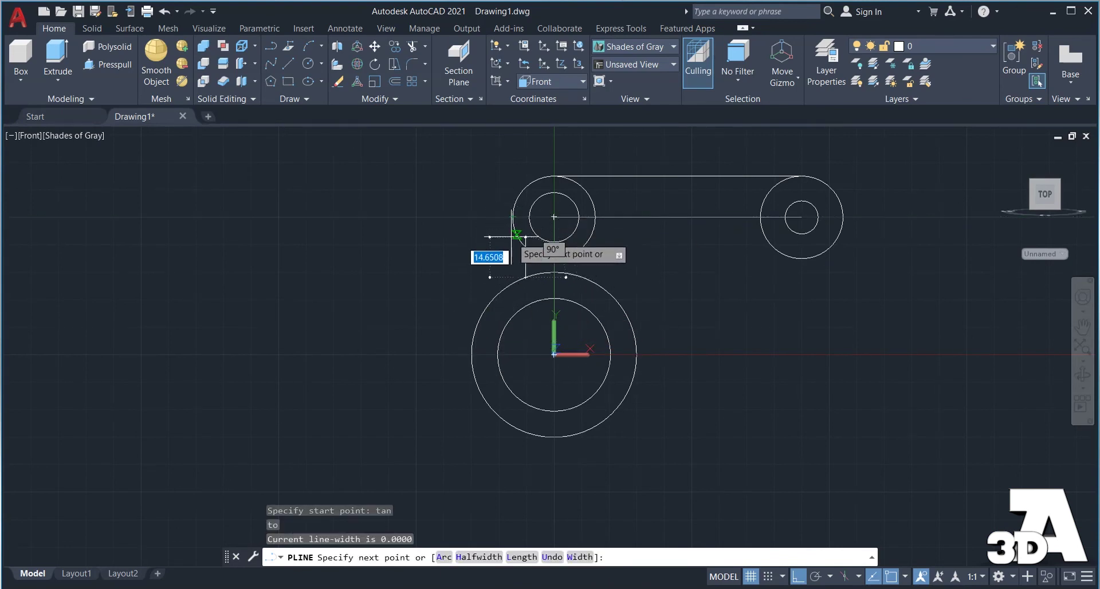
key(Escape)
key(Escape)
key(Escape)
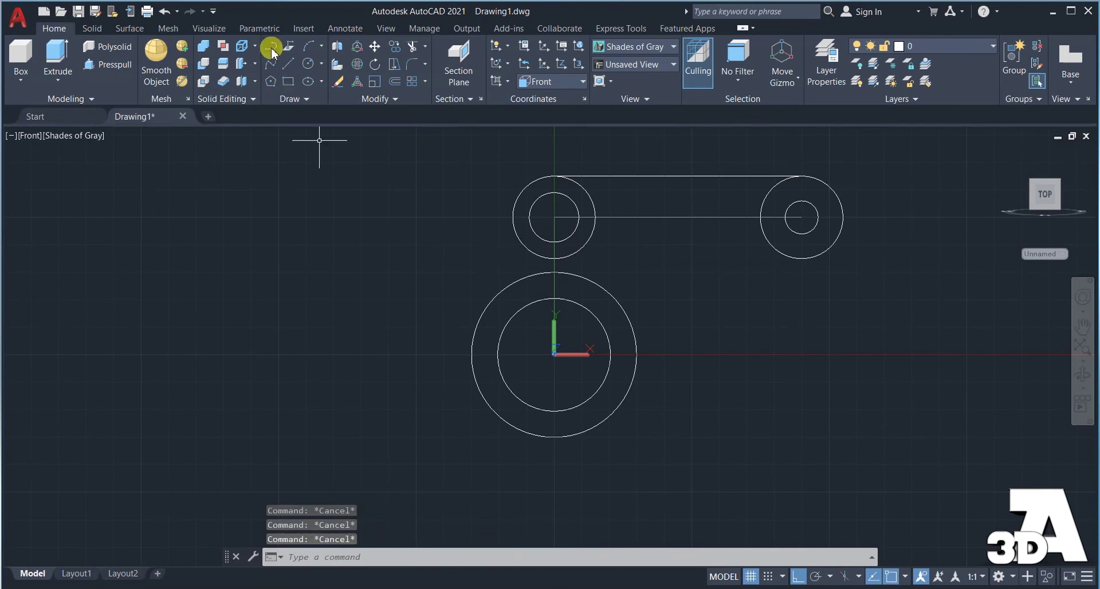
click(272, 51)
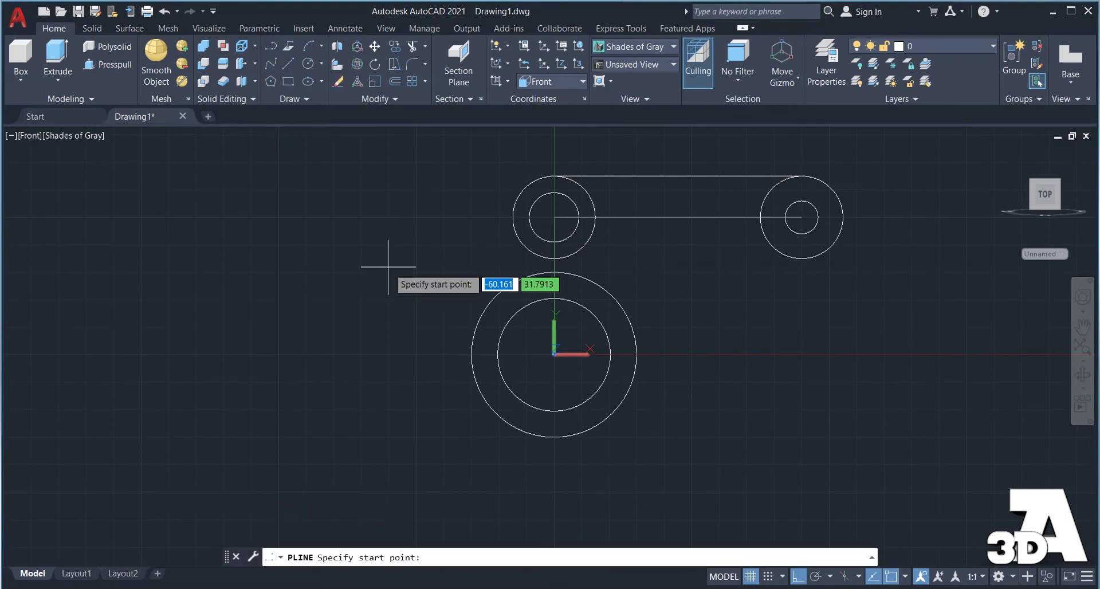
text(tan)
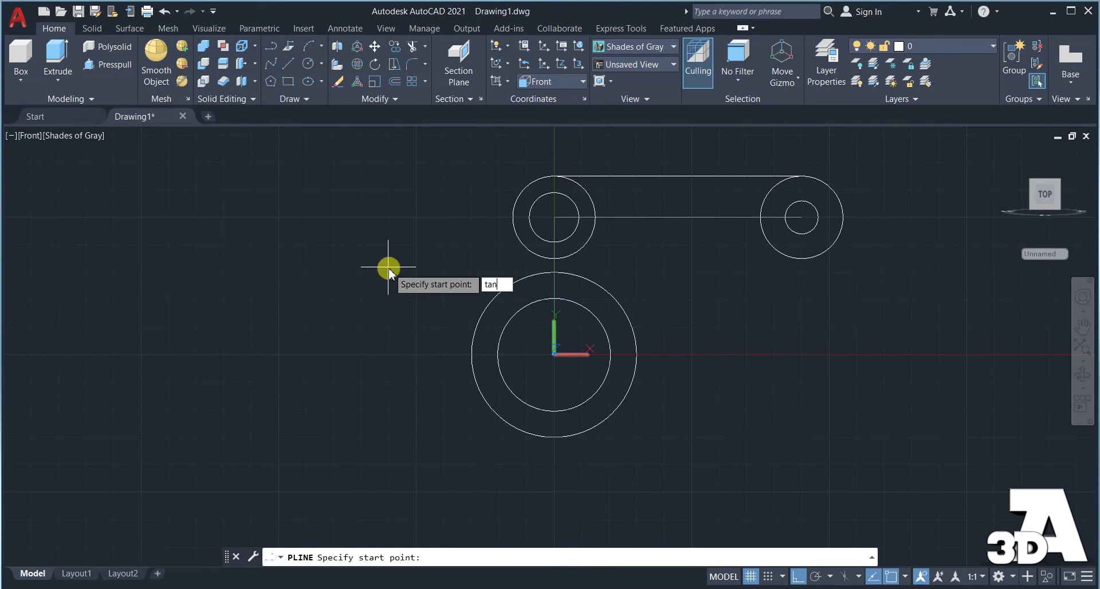
key(Return)
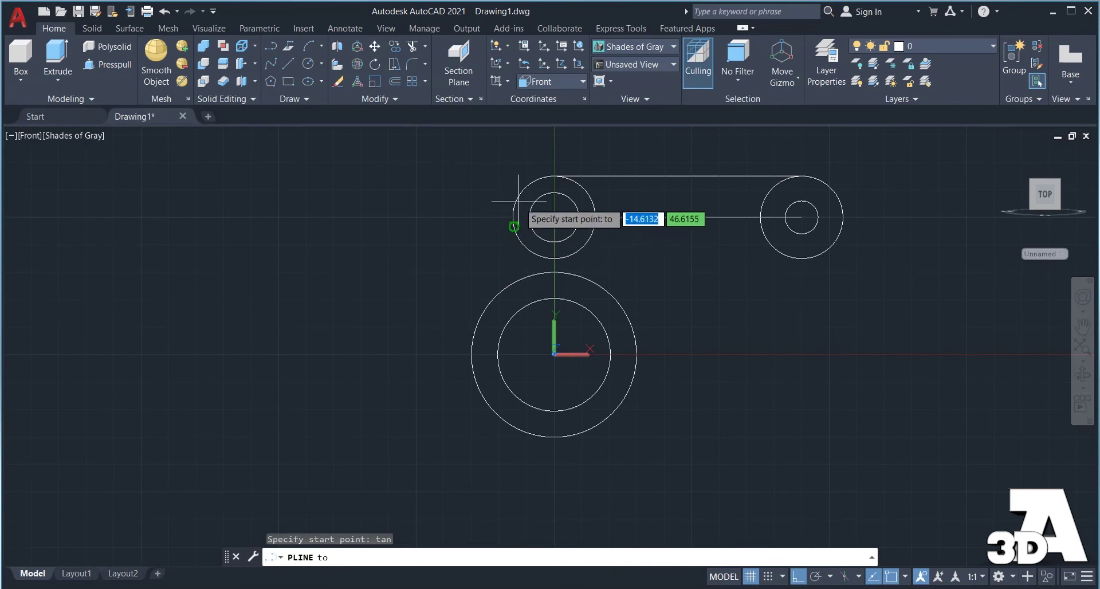
click(512, 218)
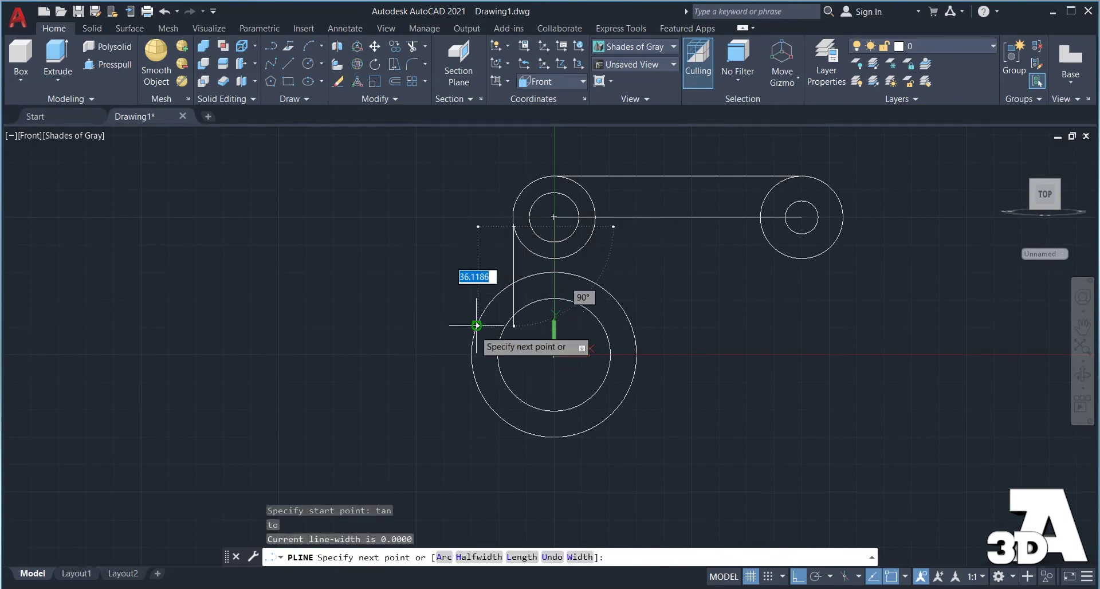
key(Escape)
key(Escape)
key(Escape)
key(Escape)
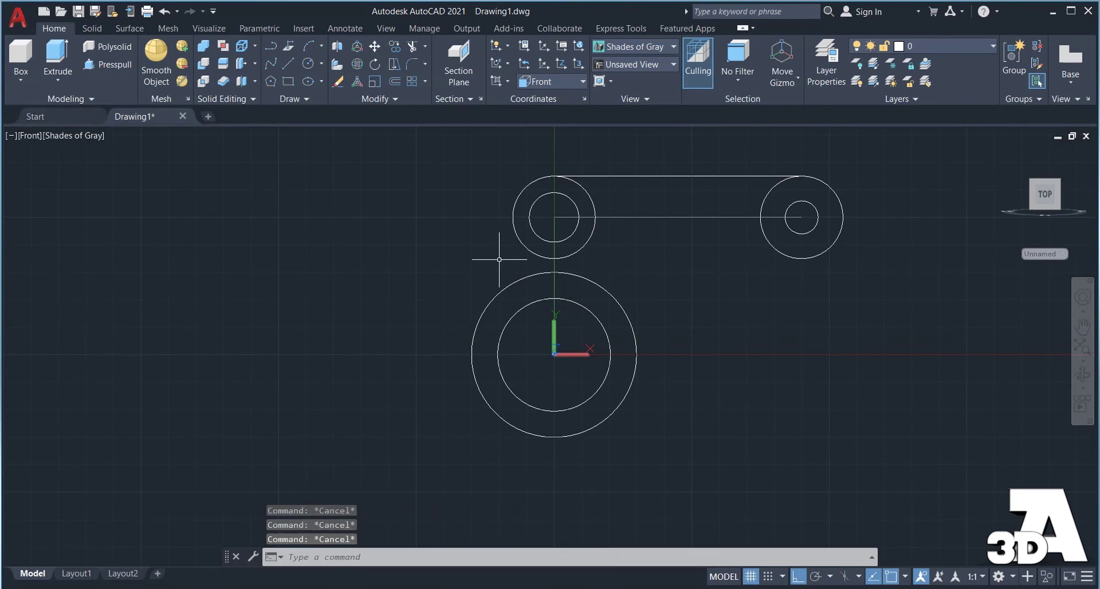
With Ortho off, draw a polyline tangent to the outer left sides of the 30-radius circle and the 15-radius circle above it
key(ctrl+l)
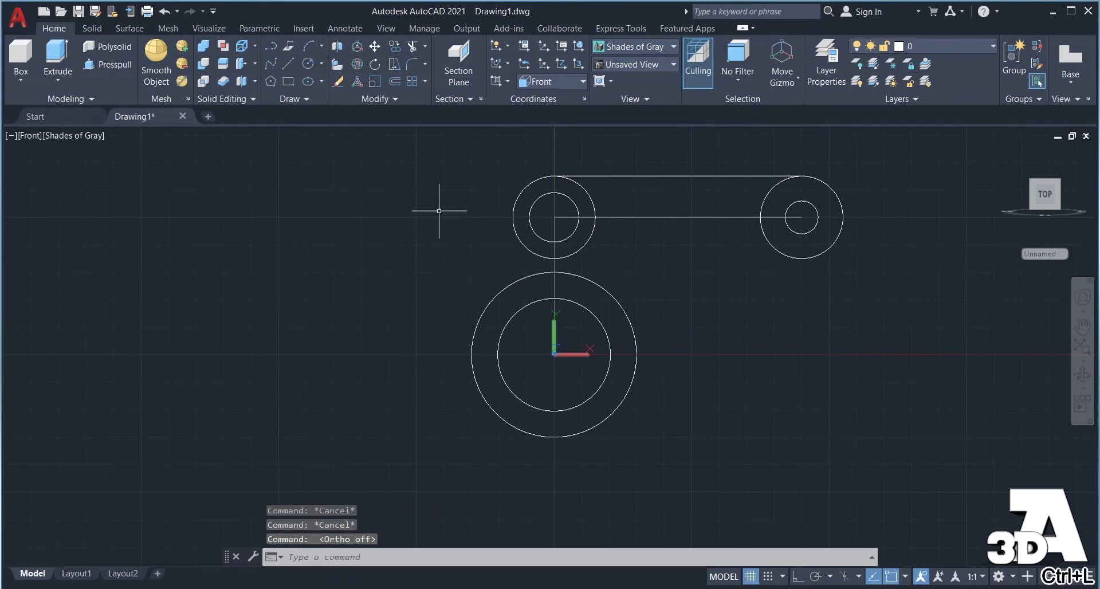
click(270, 47)
text(tan)
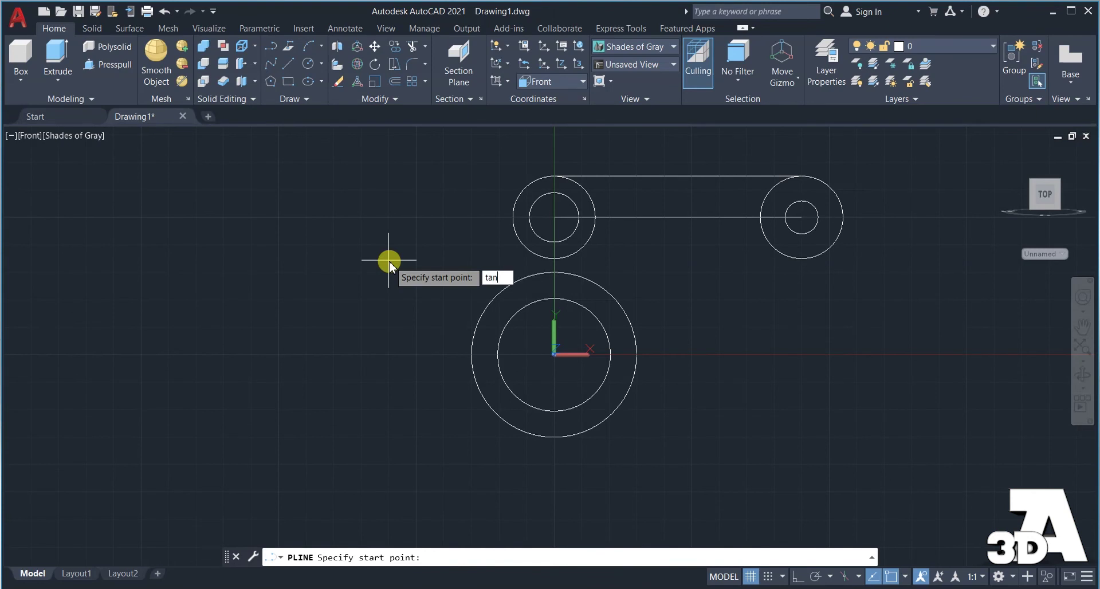
key(Return)
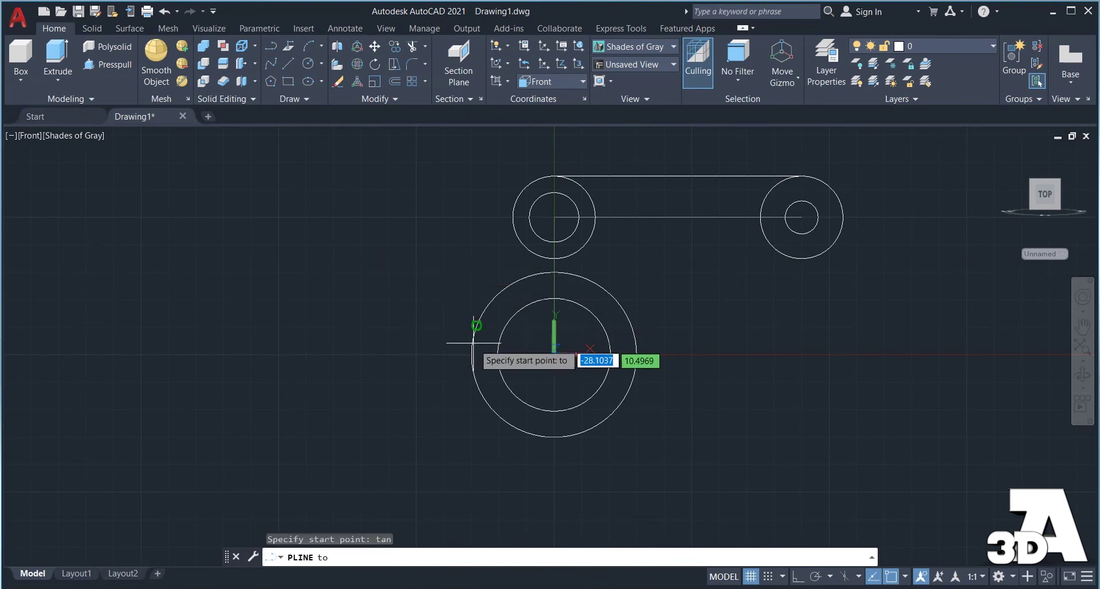
click(477, 325)
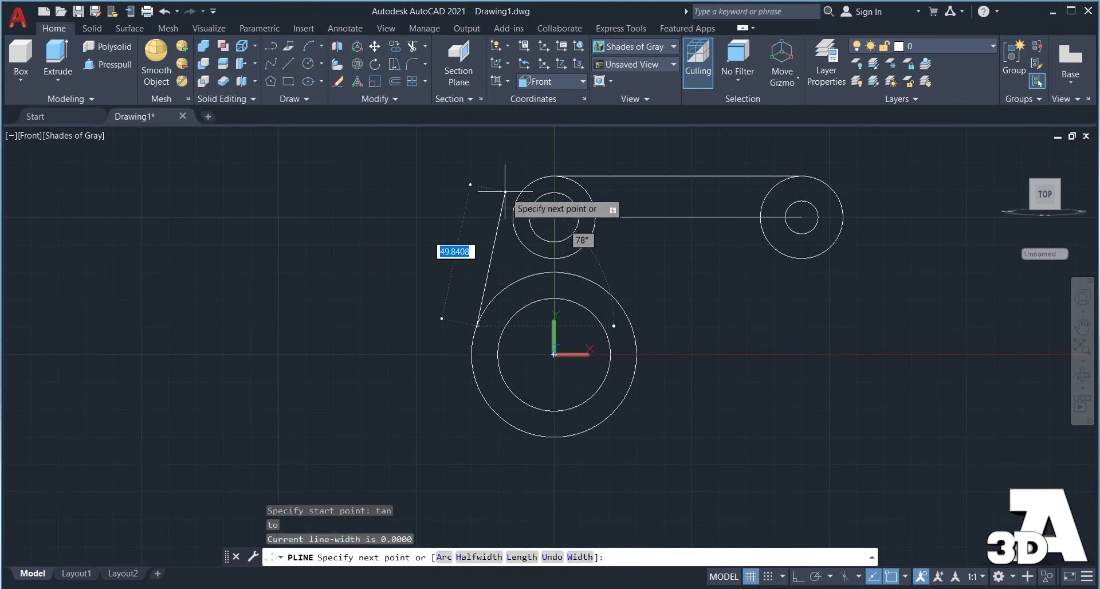
click(514, 204)
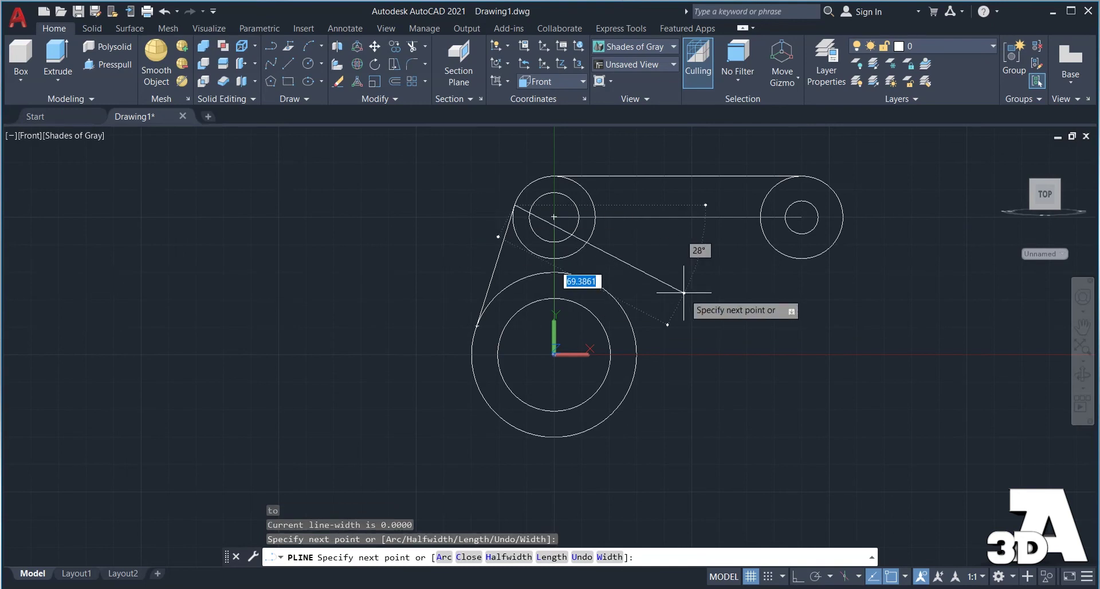
key(Escape)
key(Escape)
key(Escape)
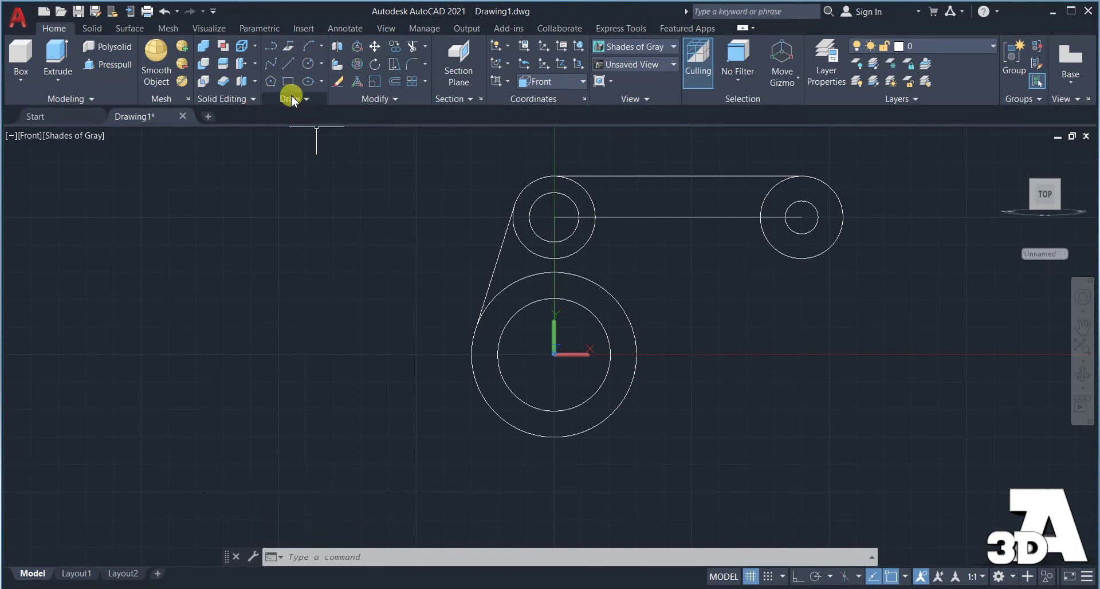
Draw a Tan, Tan, Radius circle of radius 50 touching the 30-radius circle's right side and the underside of the far 15-radius circle
click(322, 64)
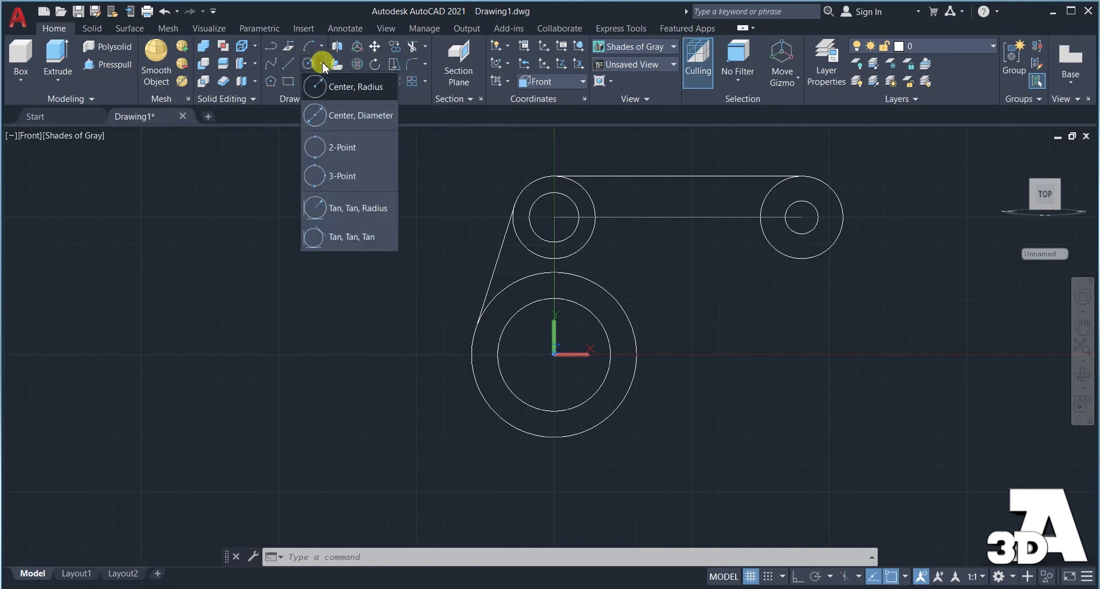
click(331, 208)
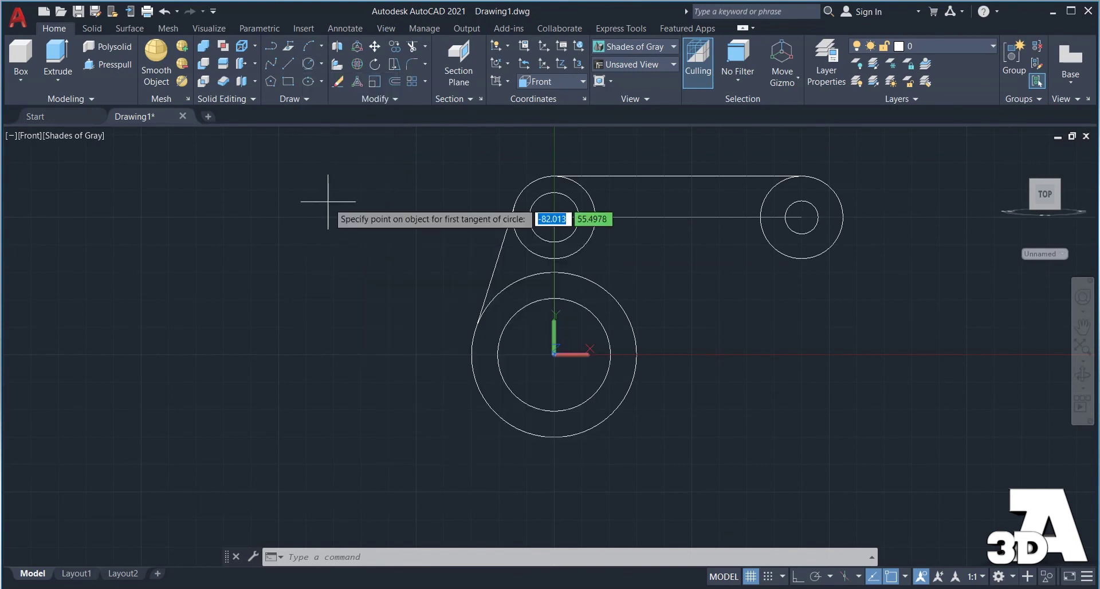
click(636, 354)
click(803, 258)
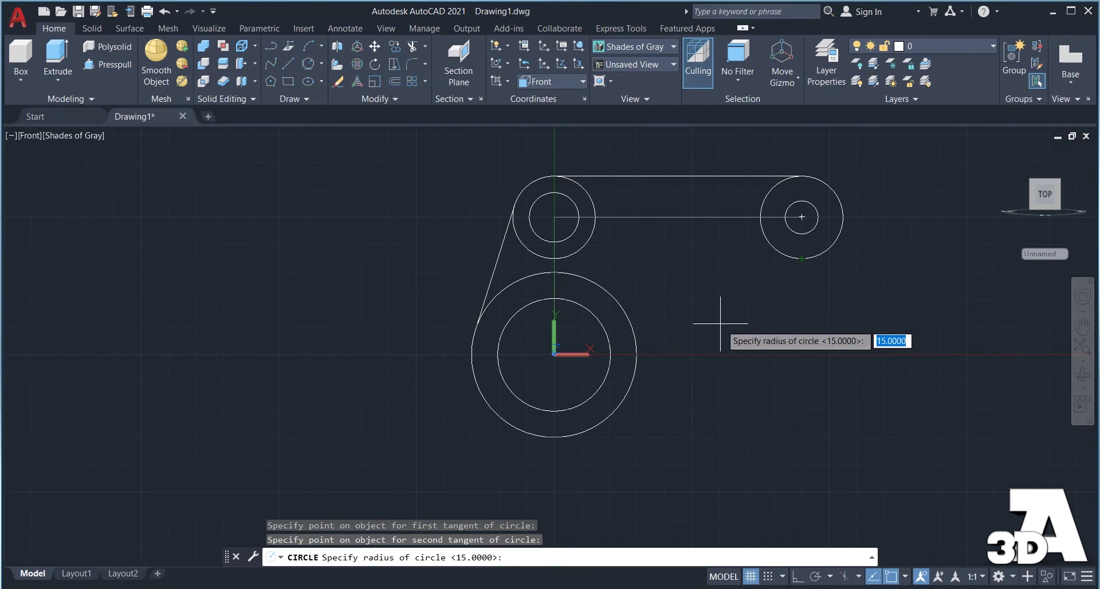
text(50)
key(Return)
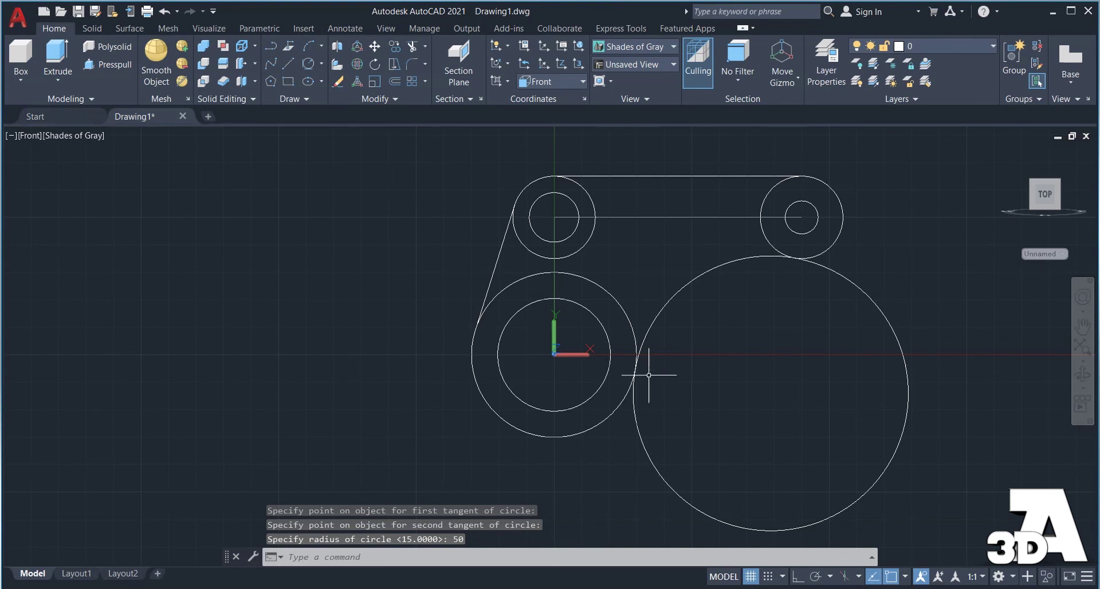
Trim the 50-radius circle to its tangent arc and cut away the inner arcs of both 15-radius circles
click(412, 46)
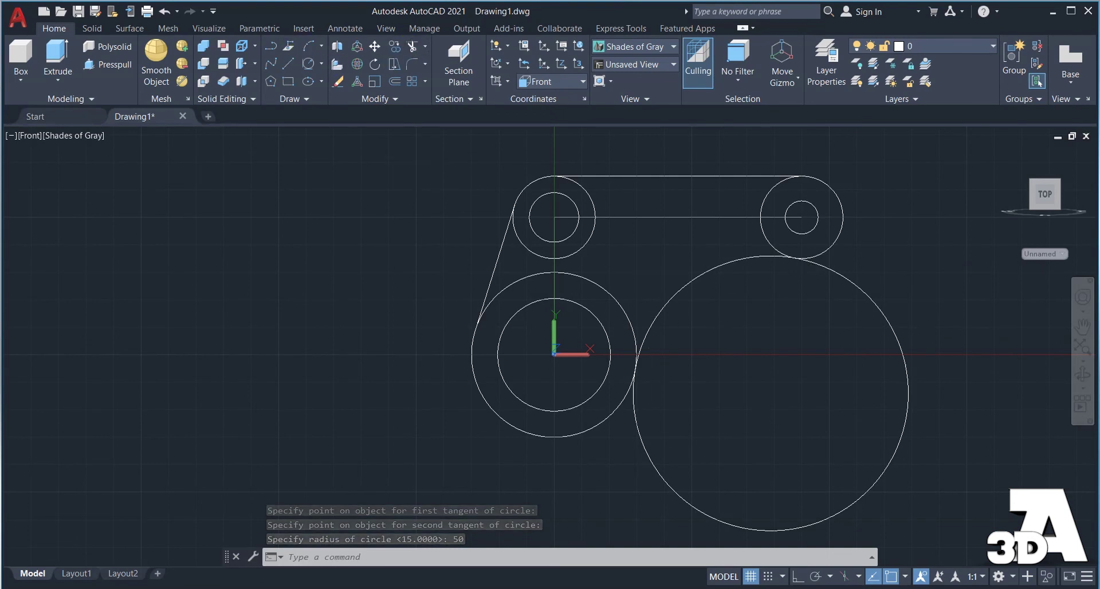
click(647, 449)
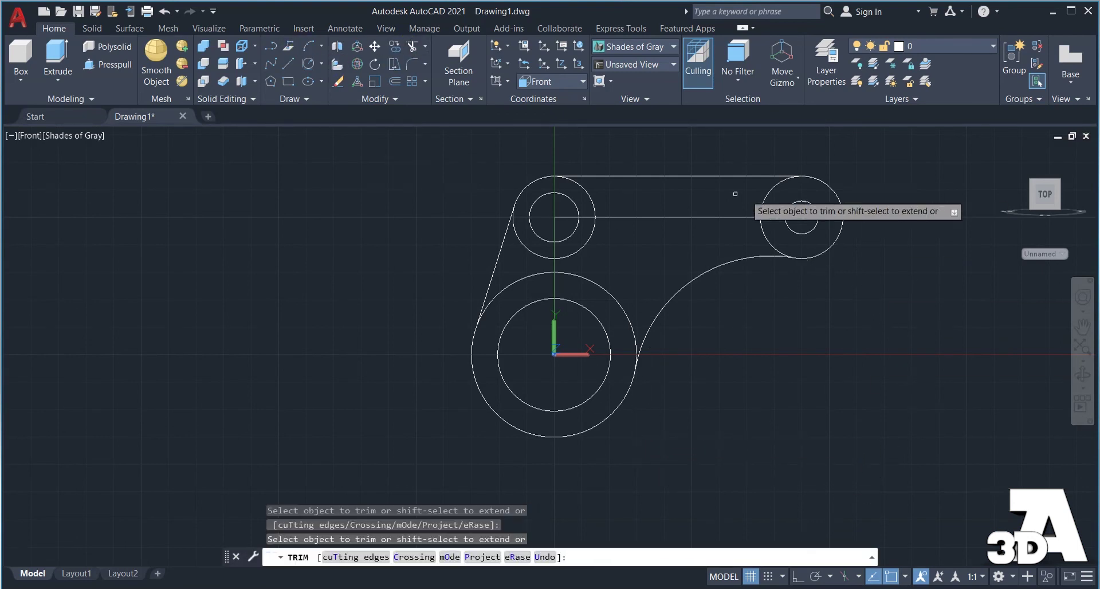
click(771, 193)
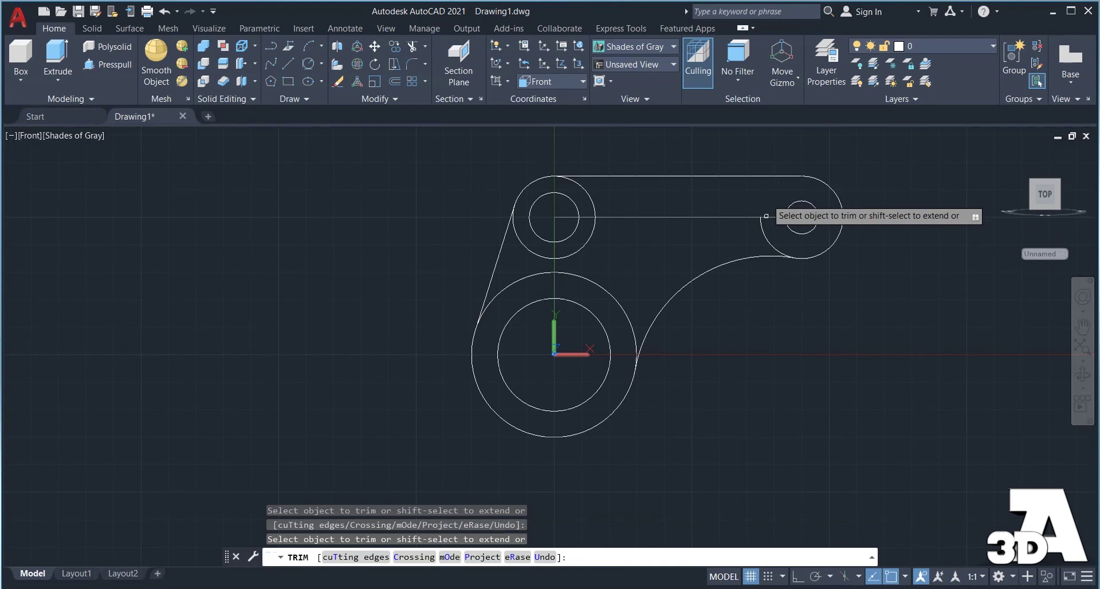
click(582, 188)
click(590, 234)
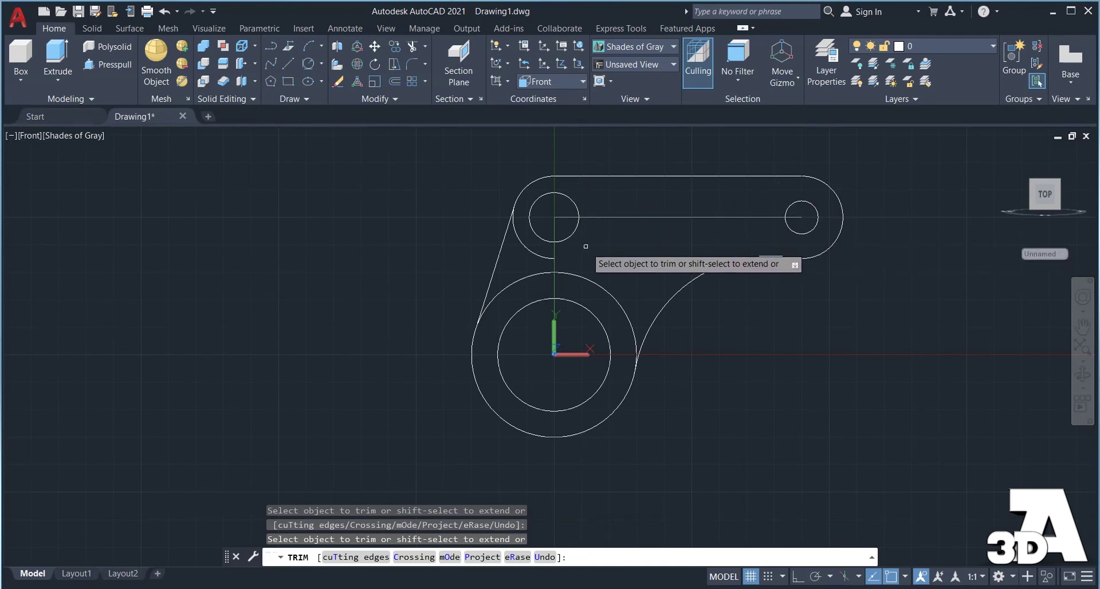
click(547, 244)
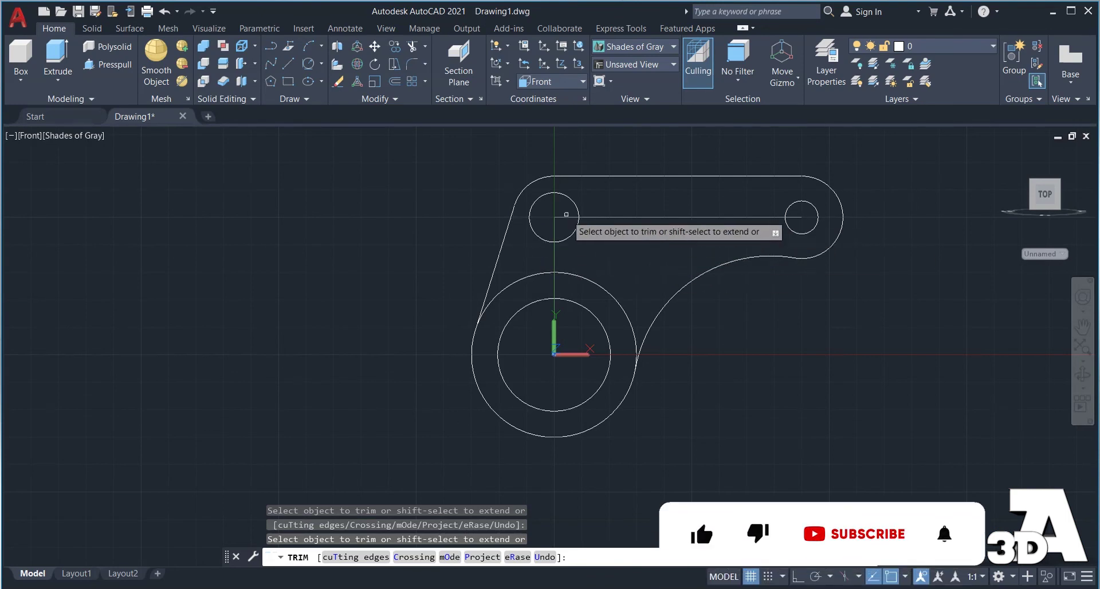
Trim the upper arc of the 30-radius circle between the slanted tangent line and the 50-radius arc
click(554, 286)
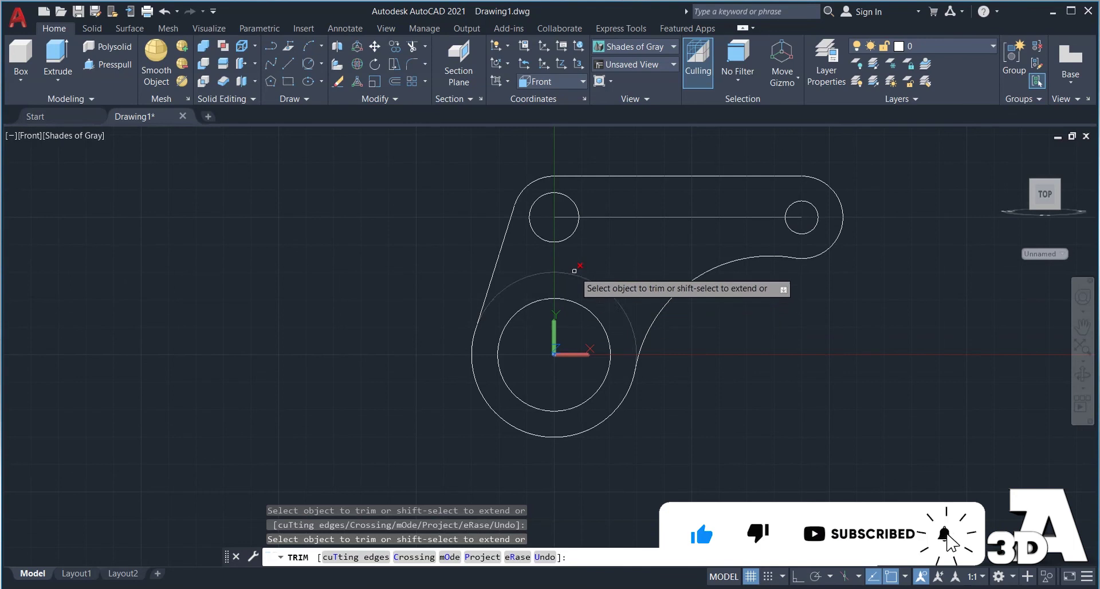
click(575, 271)
key(Escape)
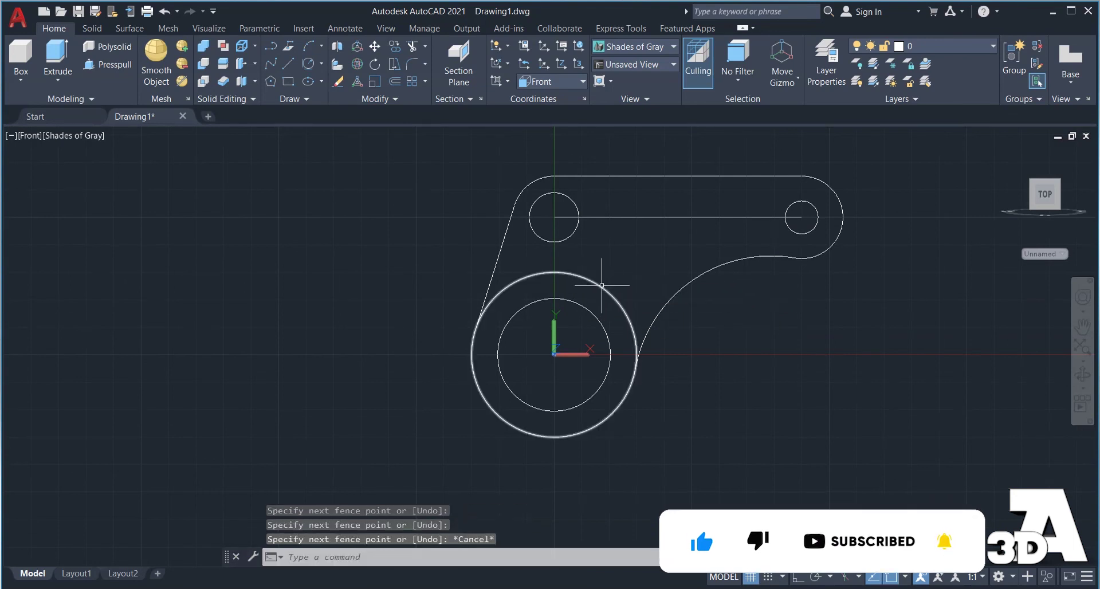
click(416, 50)
click(601, 287)
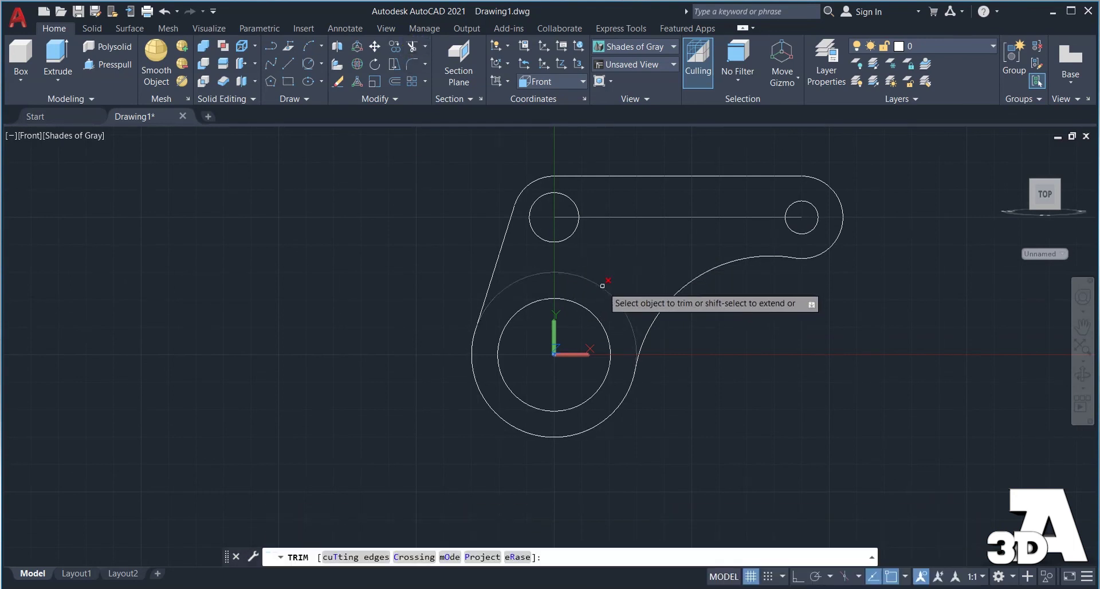
Trim away all pieces of the horizontal construction line between the two upper holes
click(611, 217)
click(565, 216)
click(794, 217)
key(Escape)
key(Escape)
key(Escape)
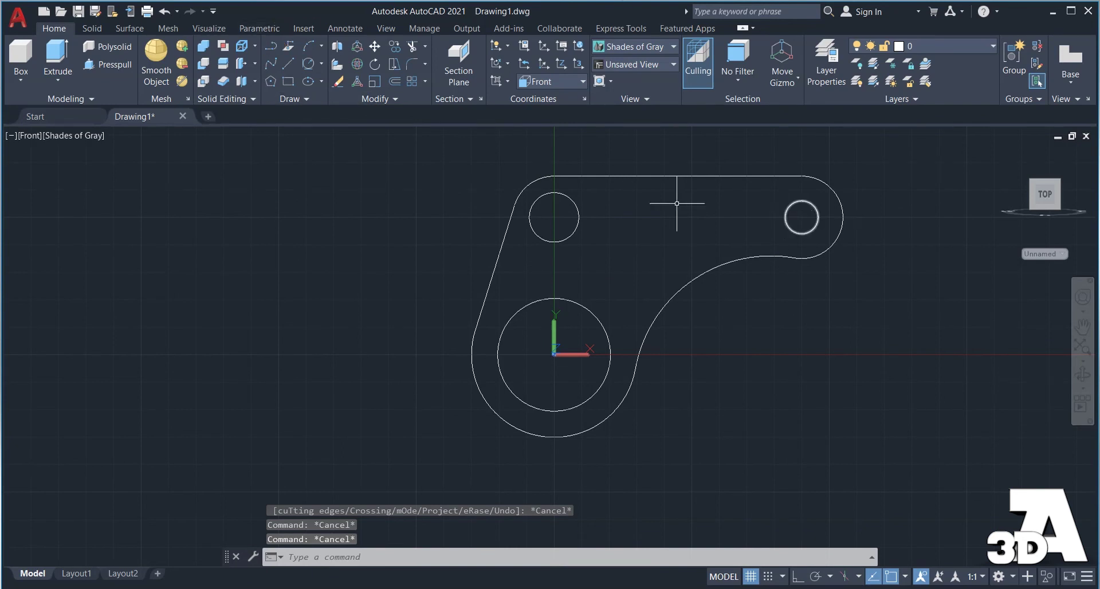
With Ortho on, draw a horizontal polyline of length 40 from the 6-radius circle's center toward the other upper hole
click(269, 51)
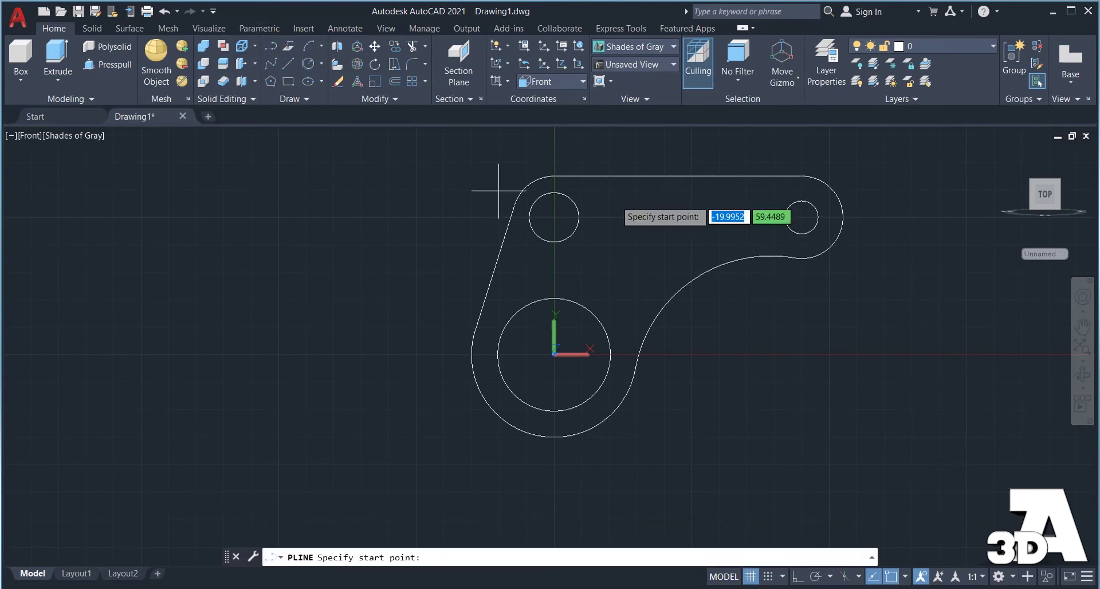
click(801, 217)
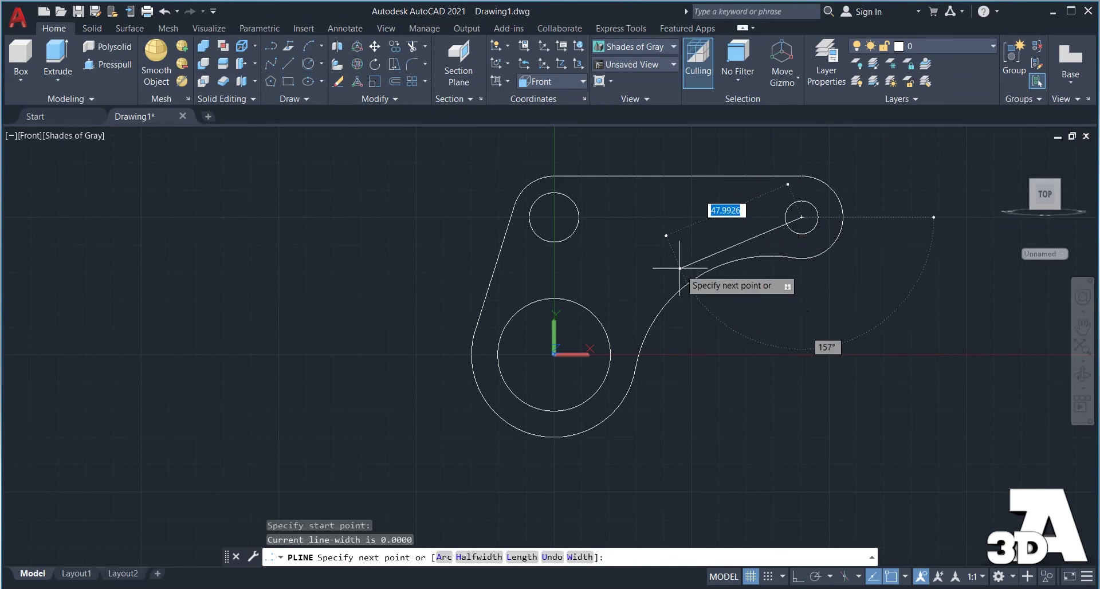
key(ctrl+l)
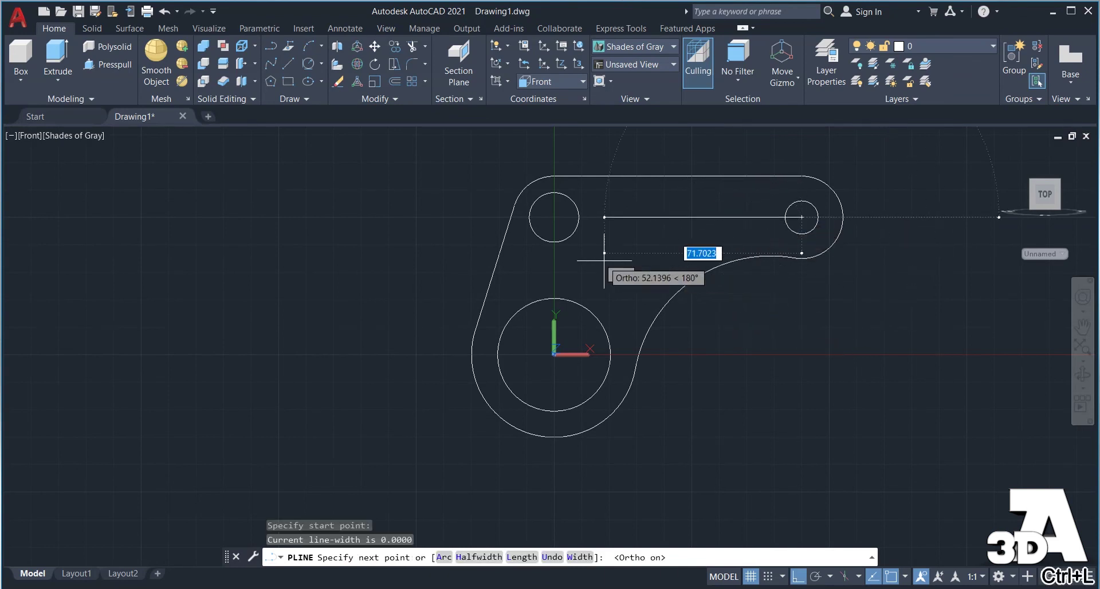
text(40)
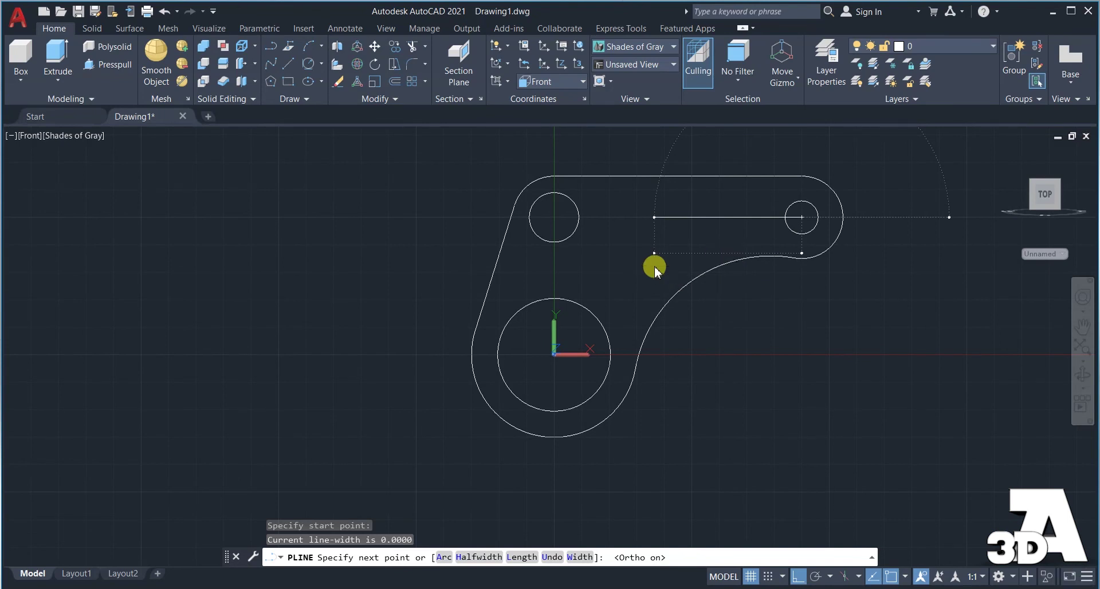
key(Return)
key(Escape)
key(Escape)
key(Escape)
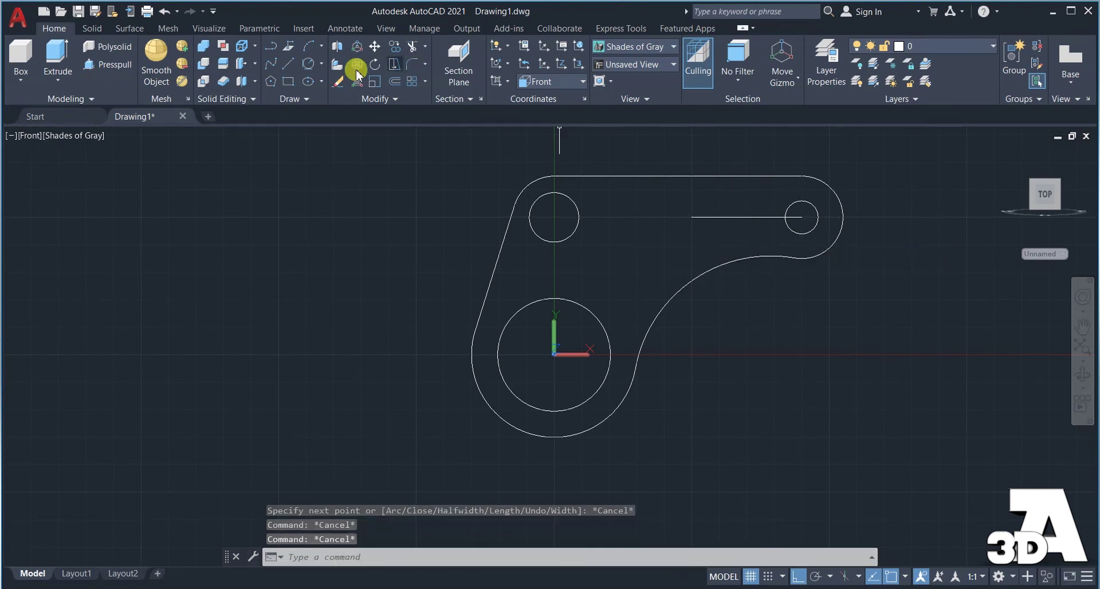
Draw a circle of radius 6 centered on the free end of the 40-long line
click(322, 64)
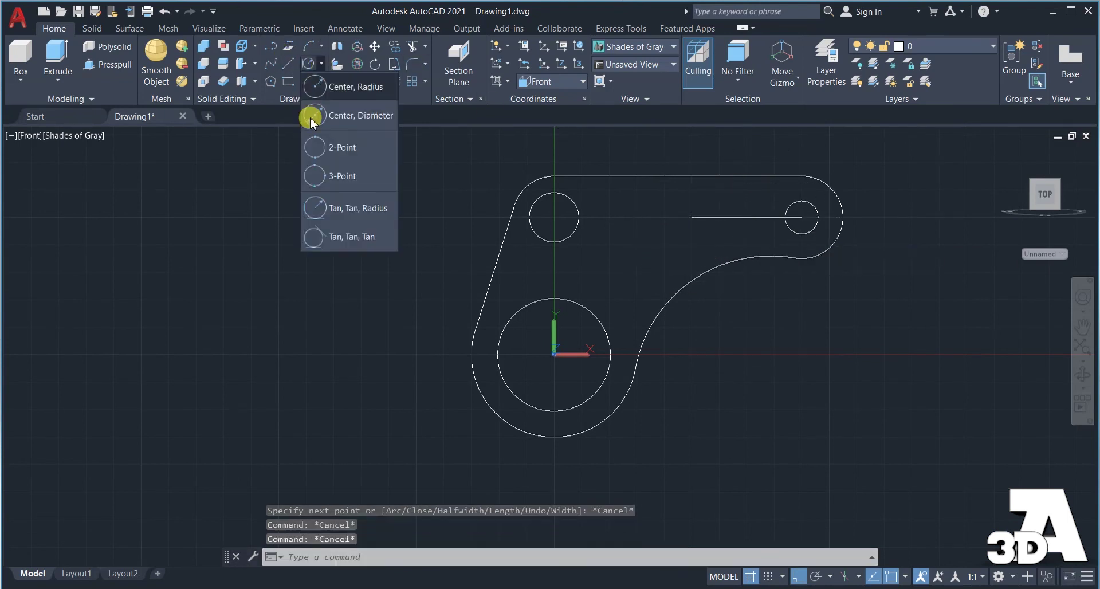
click(330, 89)
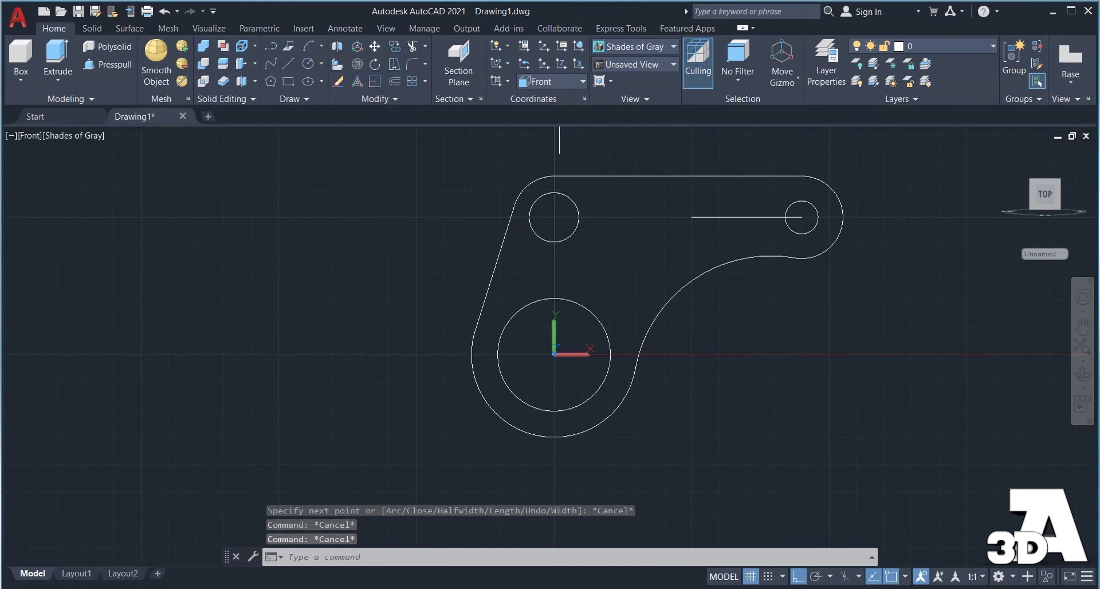
click(692, 218)
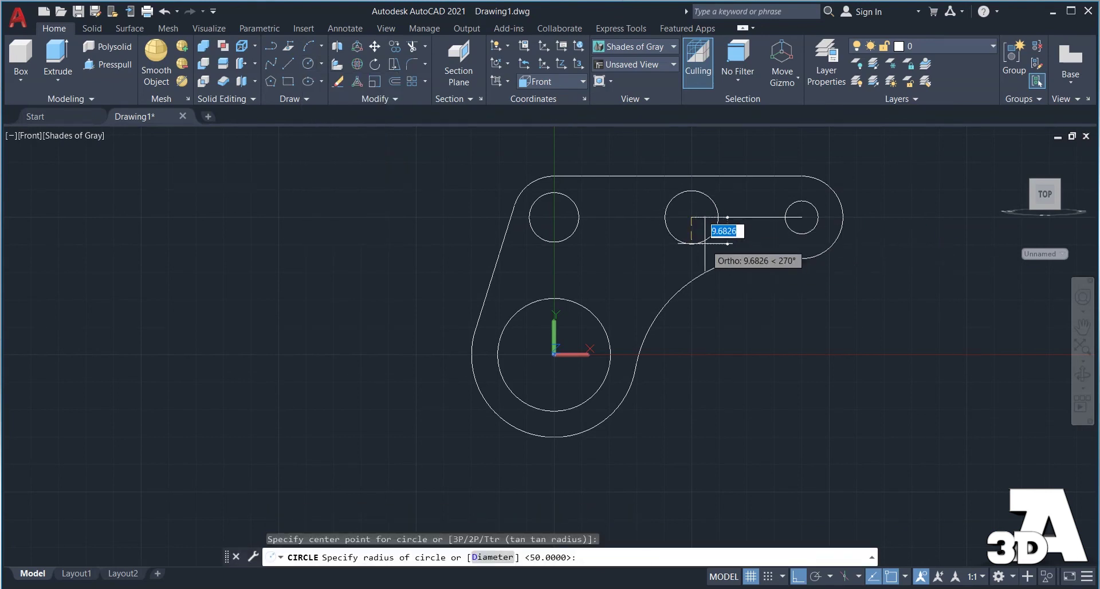
text(6)
key(Return)
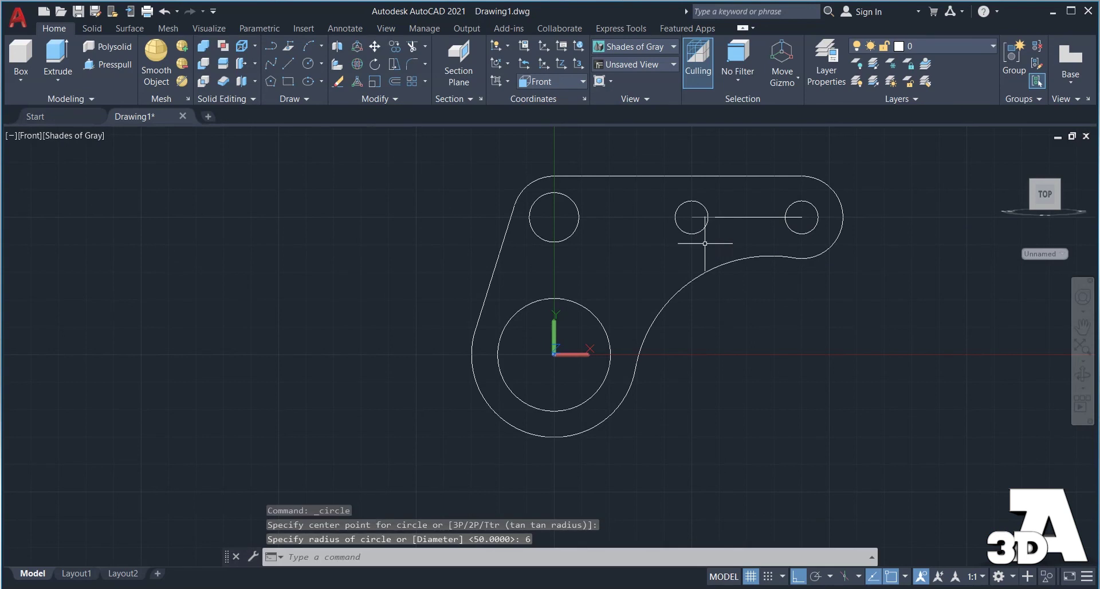
Draw two horizontal polylines joining the top quadrants and the bottom quadrants of the two 6-radius circles
click(271, 46)
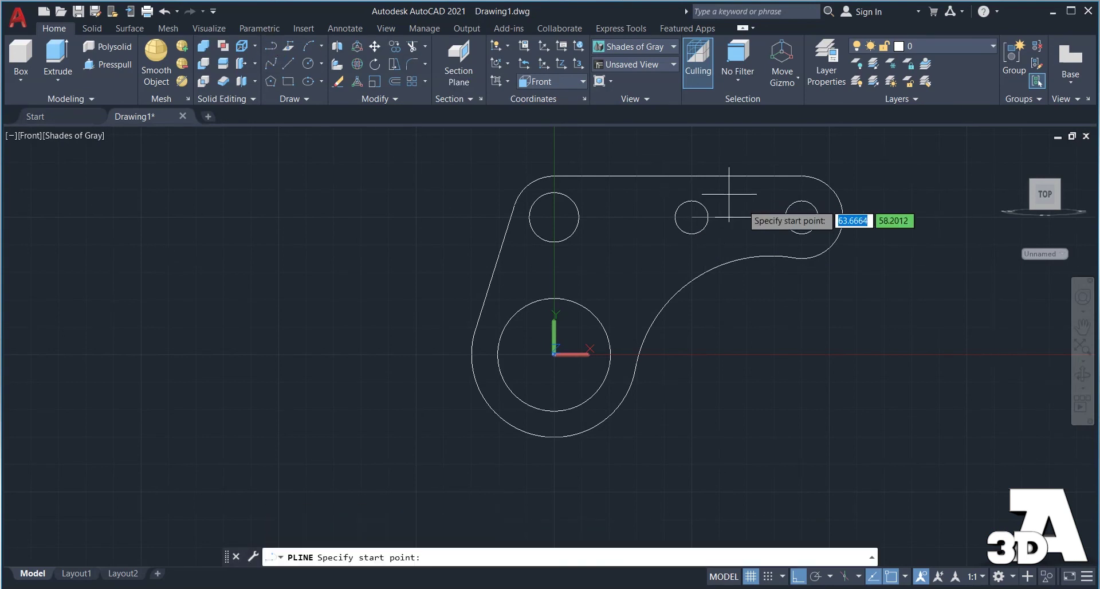
click(691, 200)
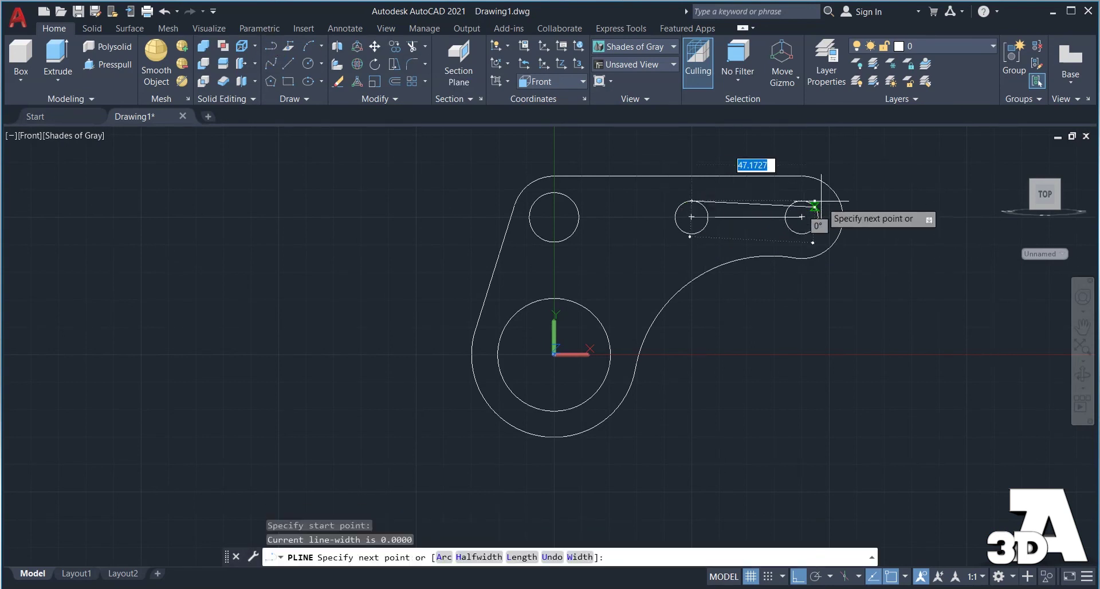
click(801, 201)
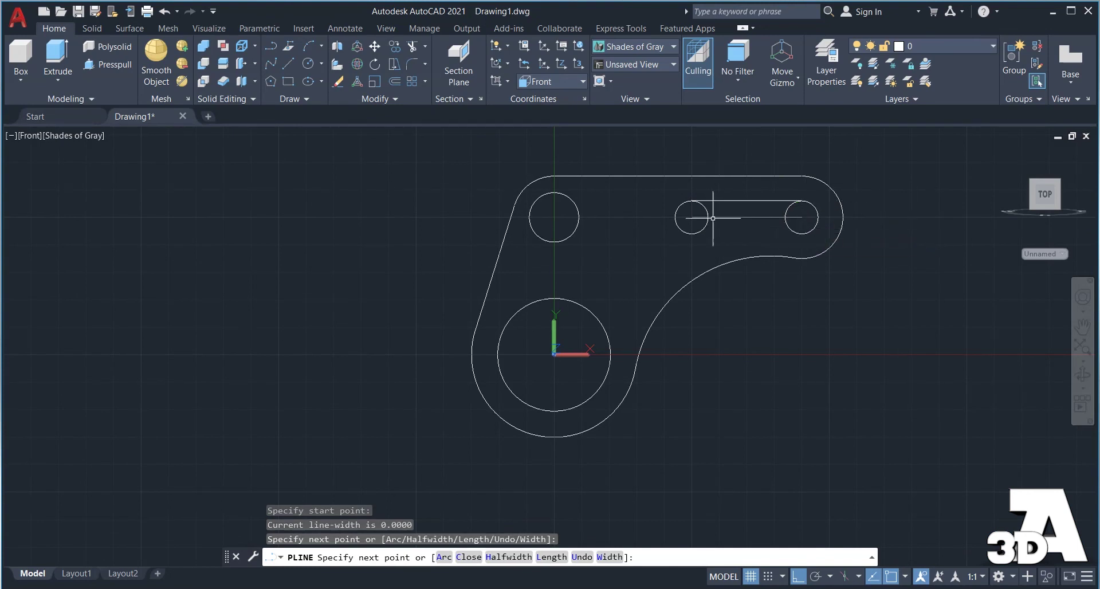
key(Escape)
key(space)
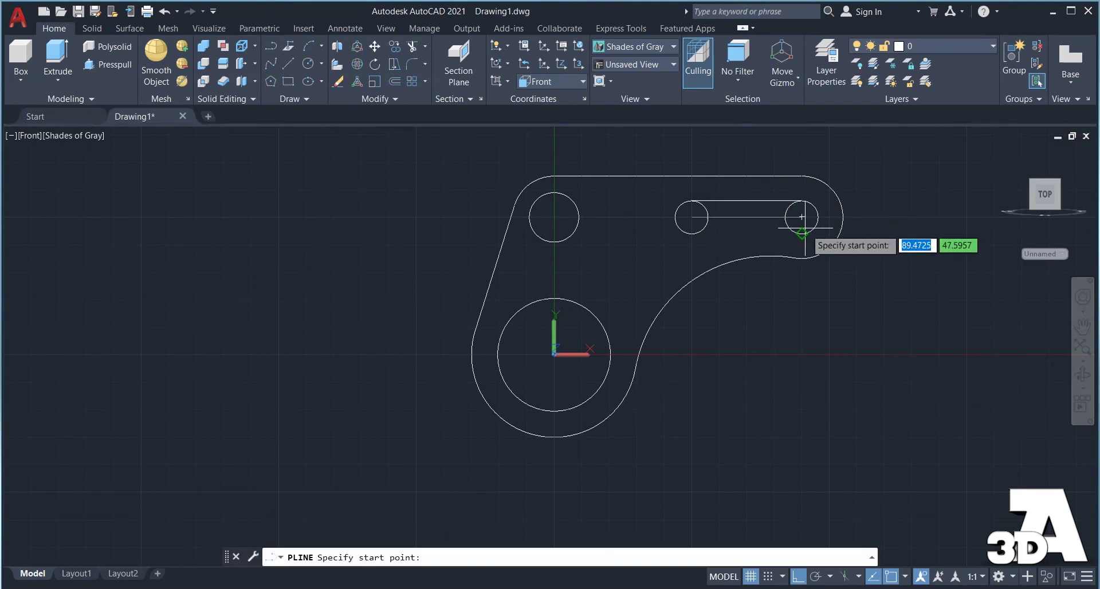
click(802, 217)
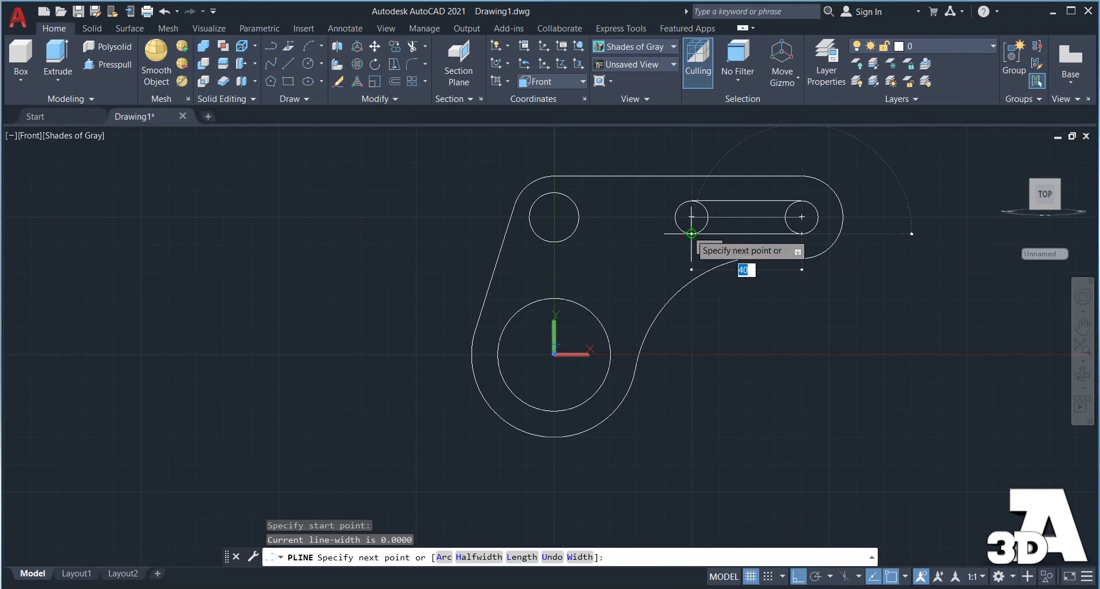
key(Escape)
key(Escape)
key(Escape)
key(Escape)
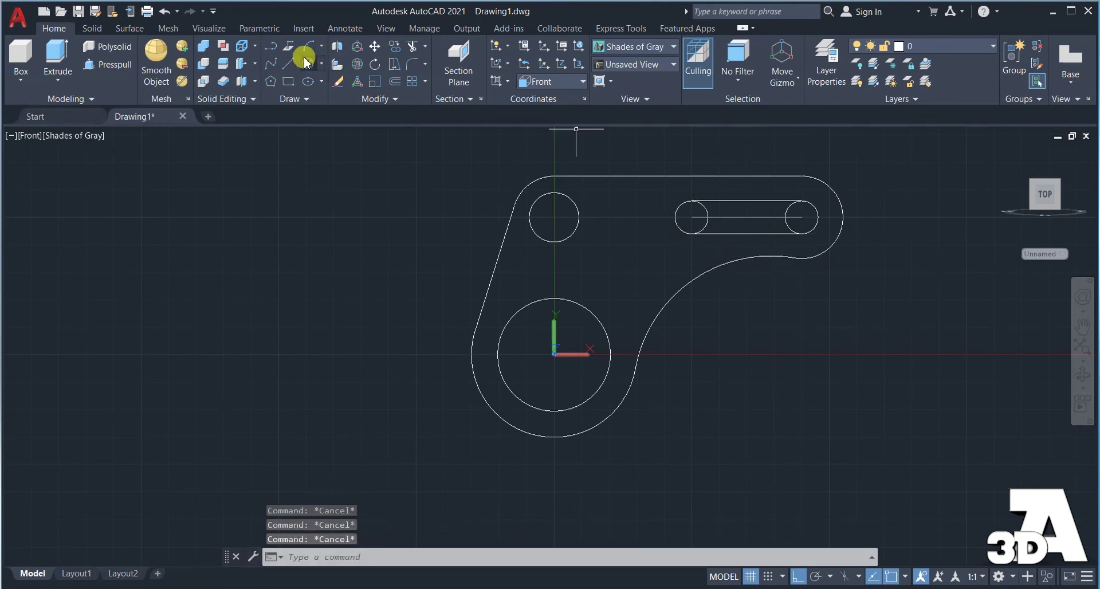
Trim the slot's center line and the inner halves of both 6-radius circles to leave a closed slot outline
click(410, 48)
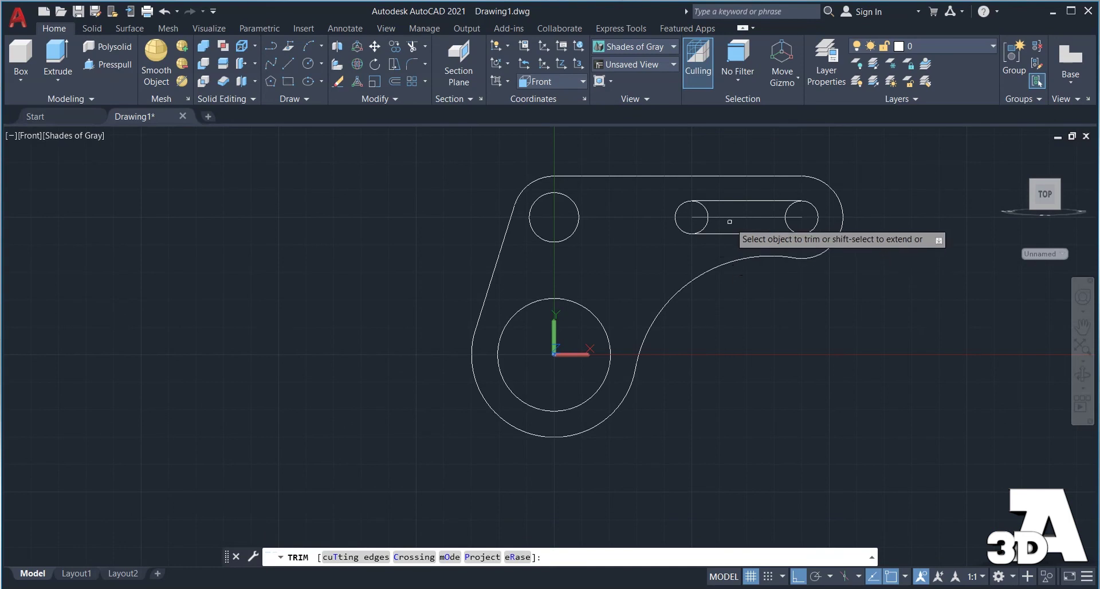
click(700, 218)
click(787, 217)
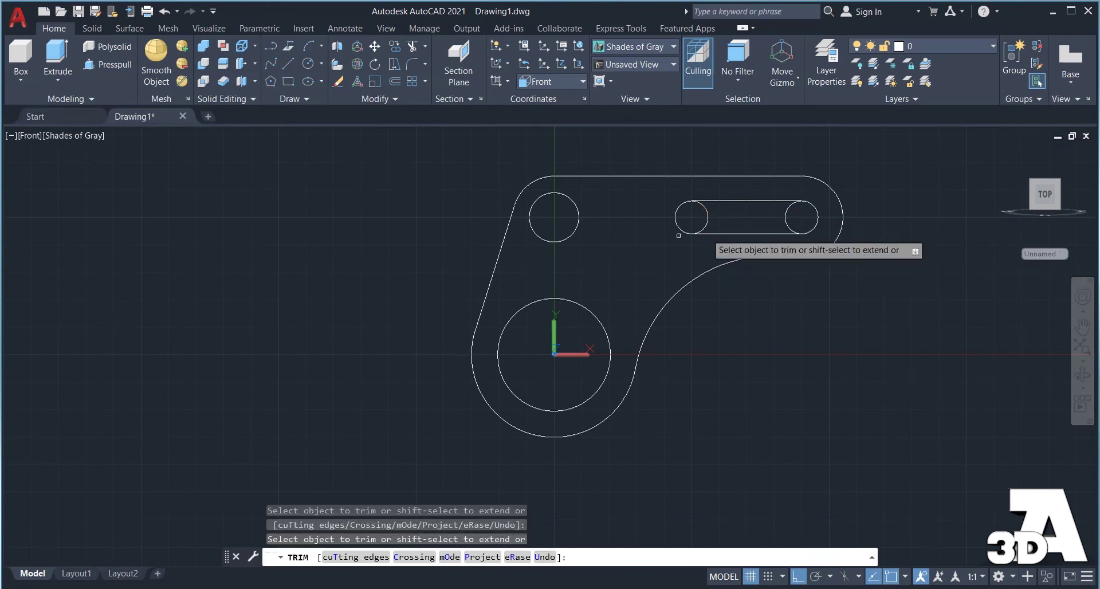
click(706, 217)
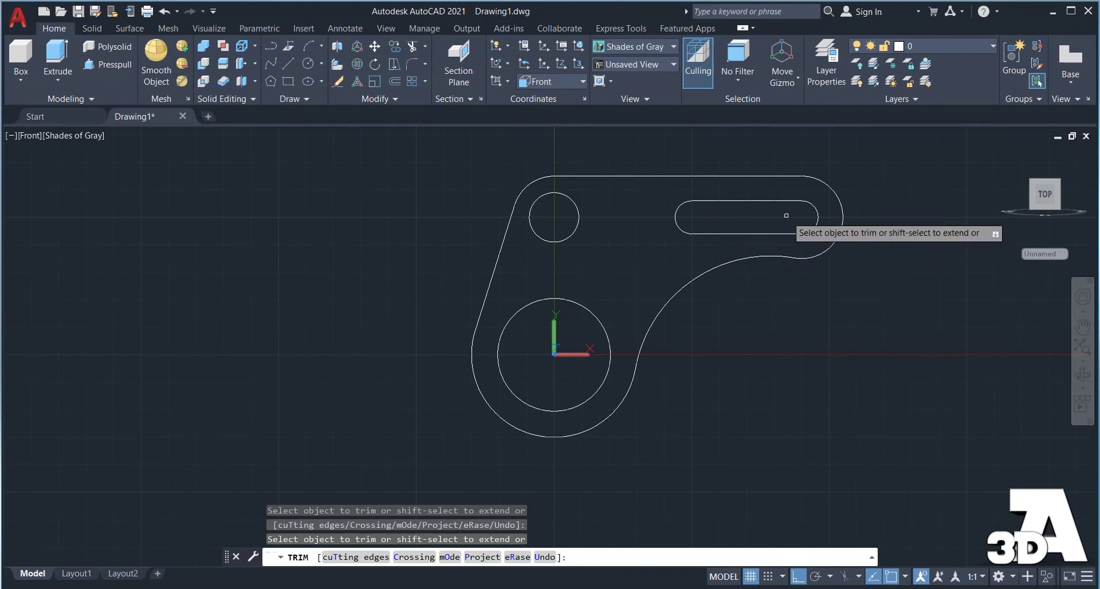
key(Escape)
key(Escape)
key(Escape)
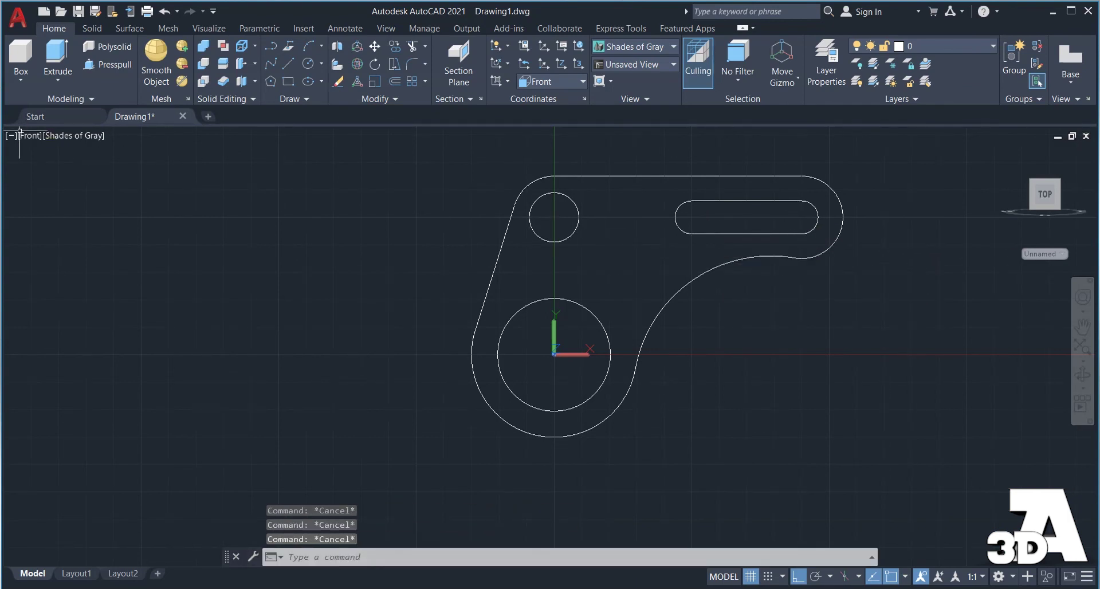
Switch to the SE Isometric view and join all lines and arcs of the bracket's outer outline into one polyline
click(30, 137)
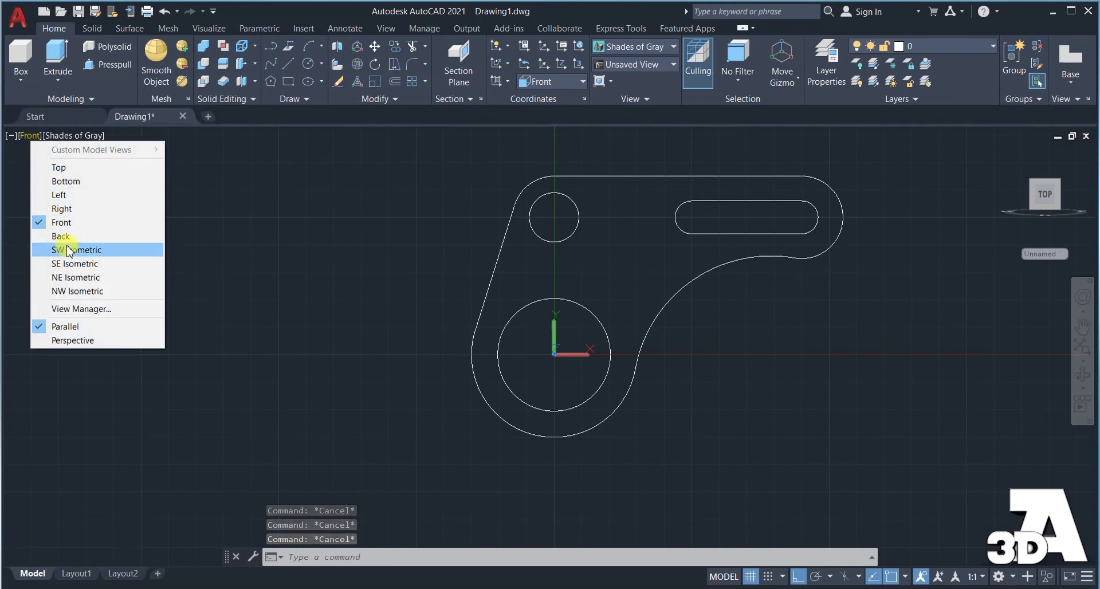
click(70, 265)
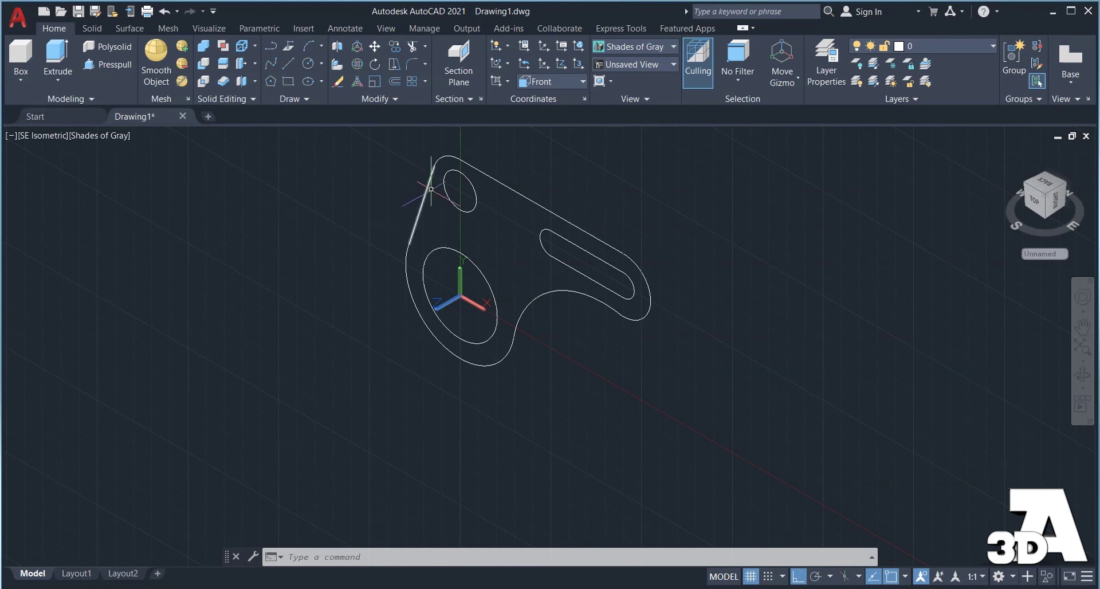
click(334, 289)
click(380, 316)
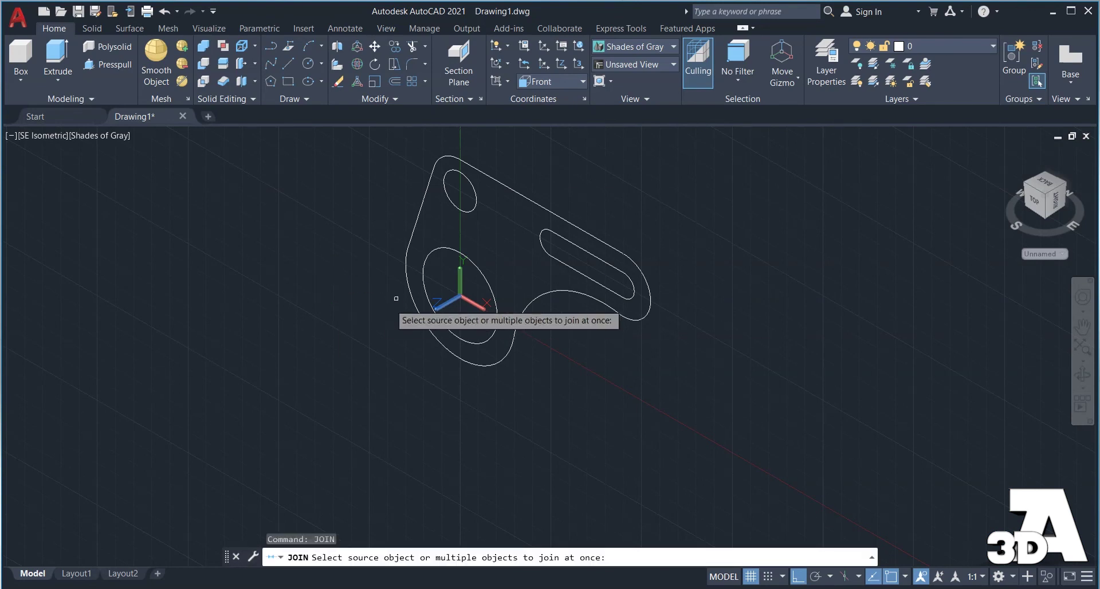
click(480, 173)
click(444, 159)
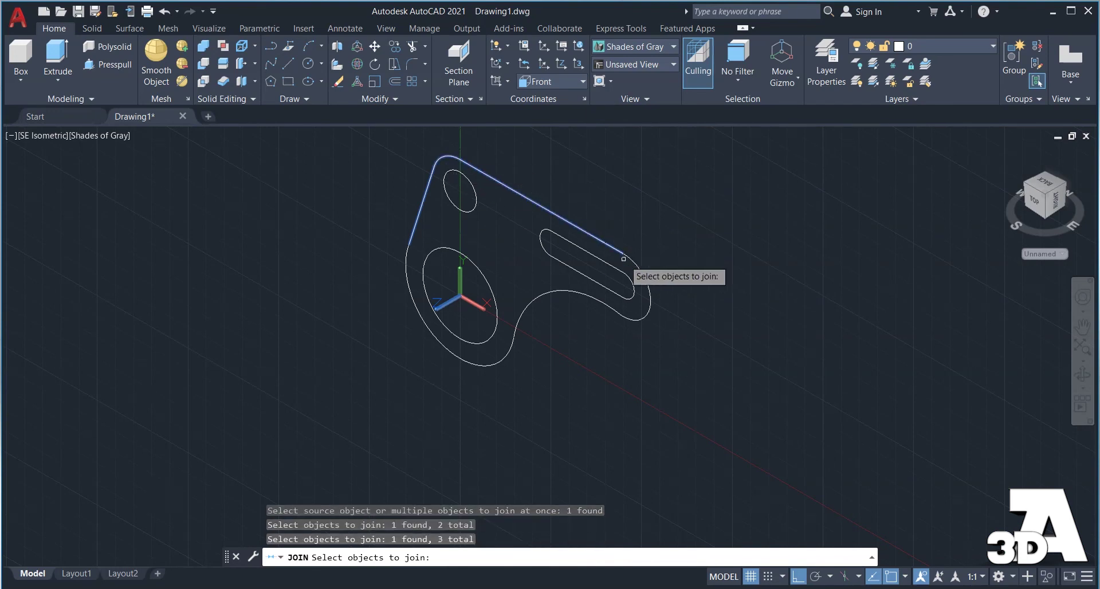
click(640, 270)
click(592, 299)
click(500, 360)
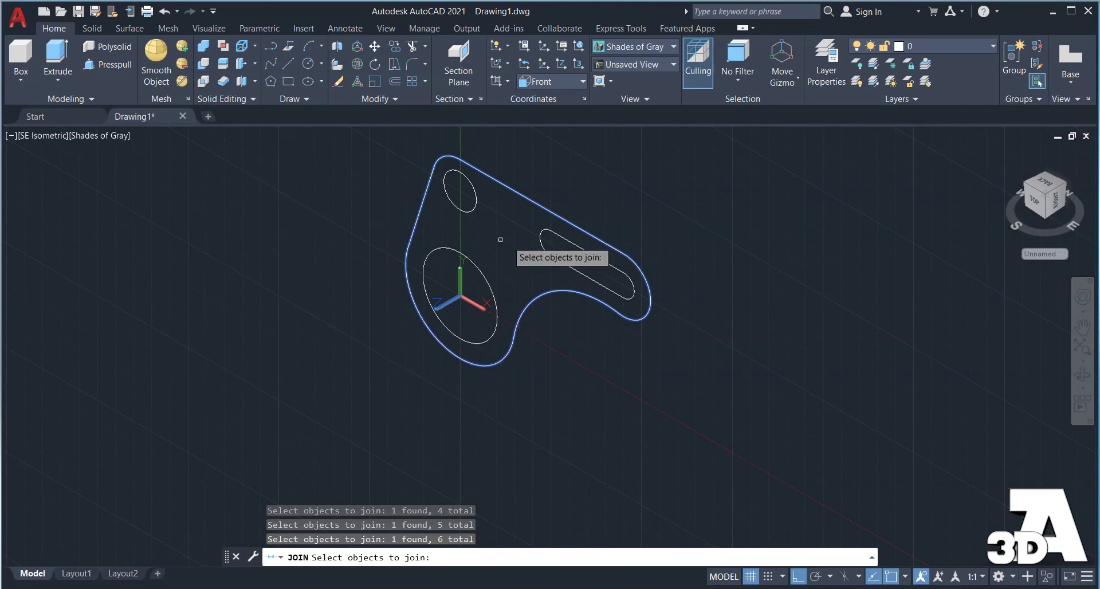
key(Return)
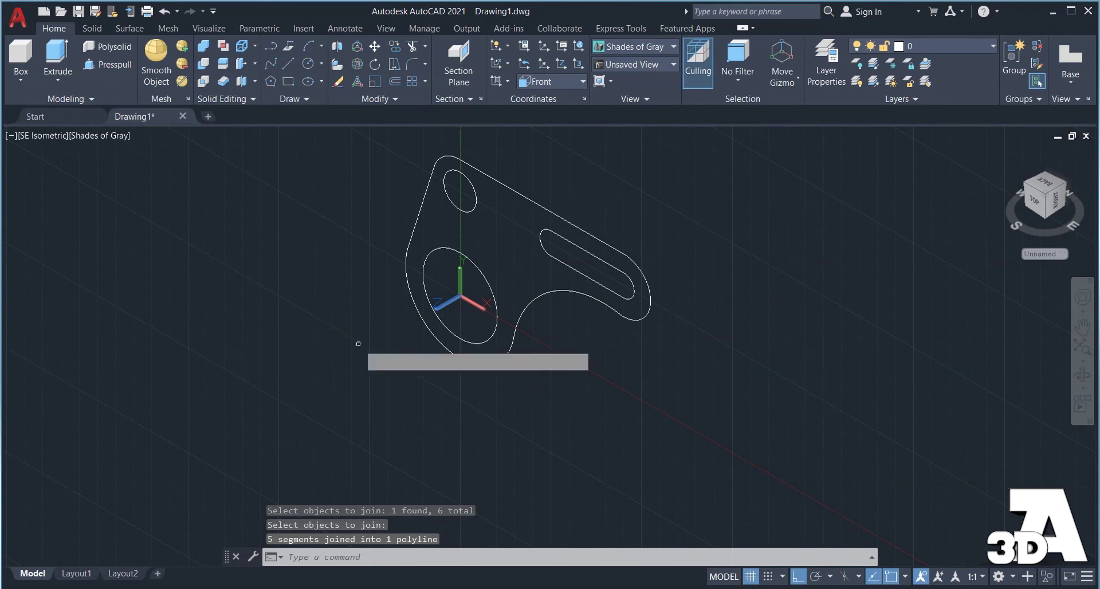
Join the slot's two straight lines and two end arcs into one closed polyline
key(Return)
click(564, 259)
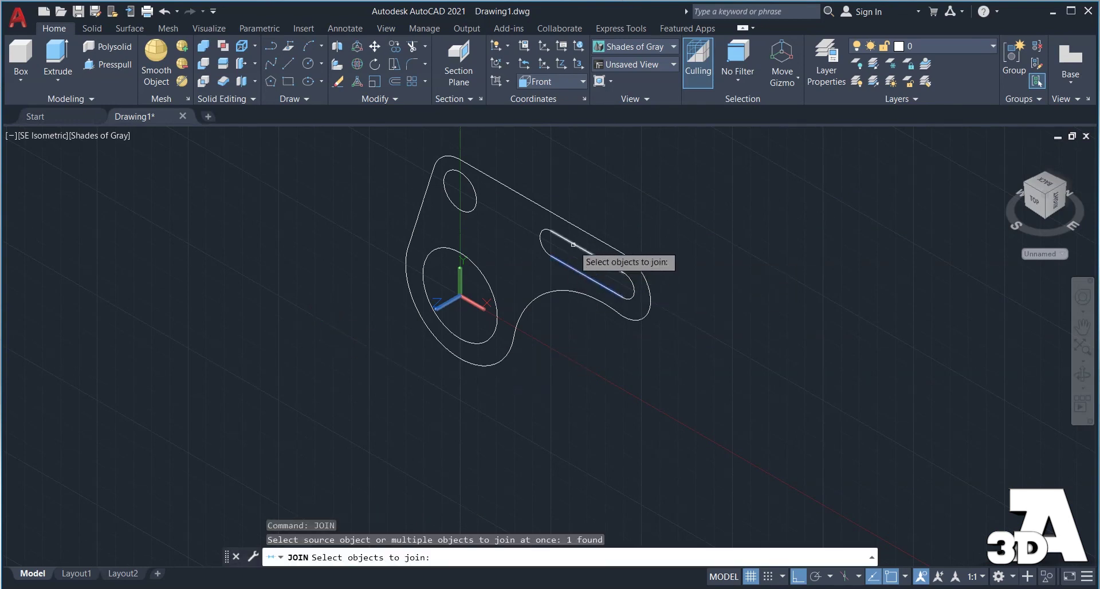
click(559, 243)
click(540, 246)
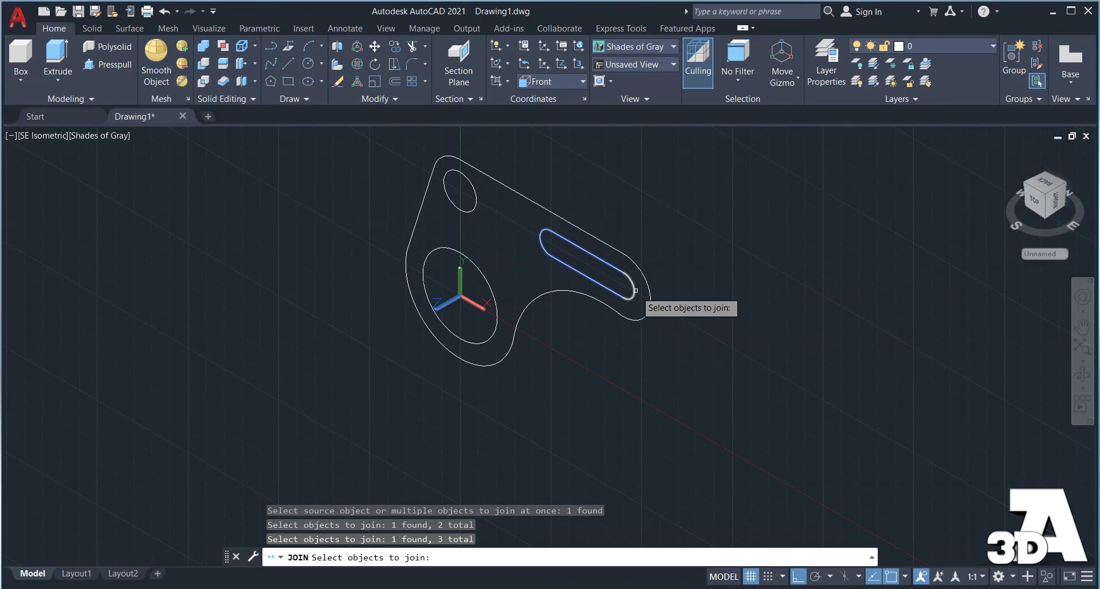
click(633, 293)
key(Return)
key(Escape)
key(Escape)
key(Escape)
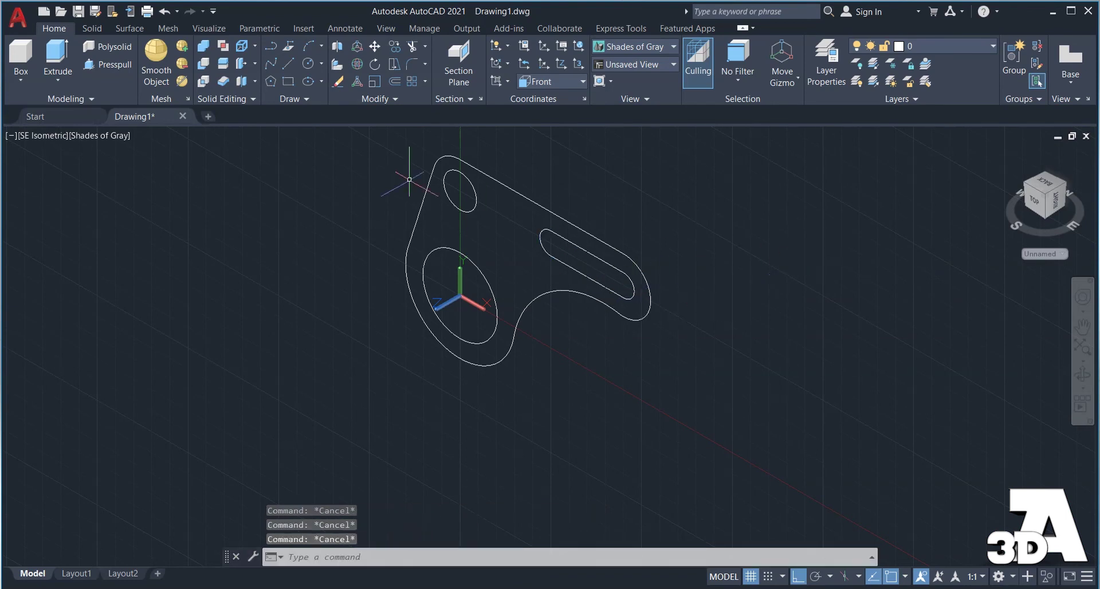
Extrude the bracket's outer outline 15 units toward the back as a solid
click(59, 50)
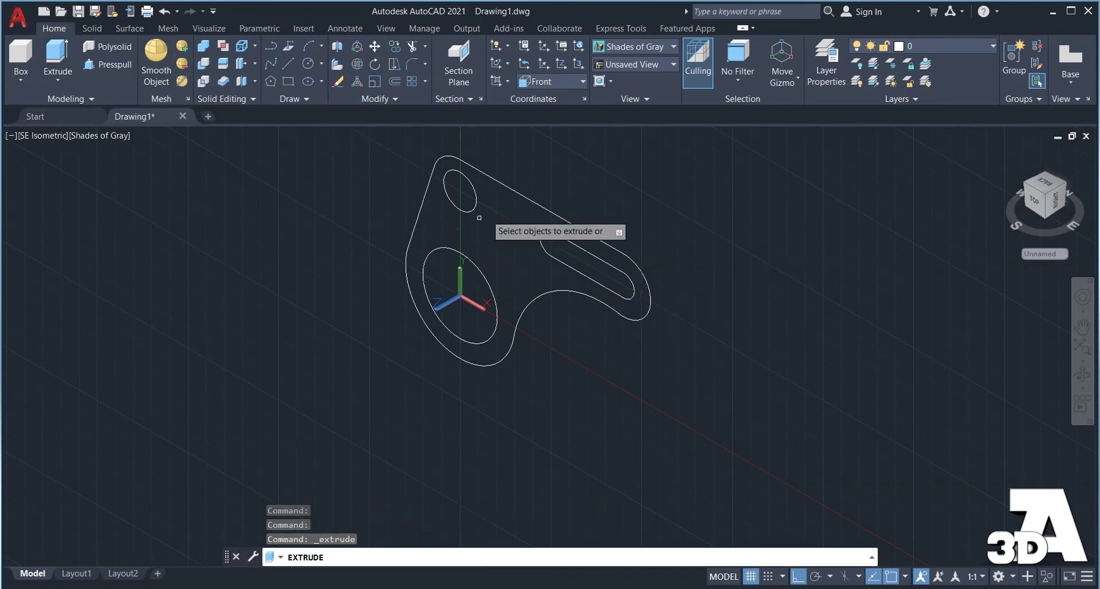
click(525, 198)
right_click(525, 198)
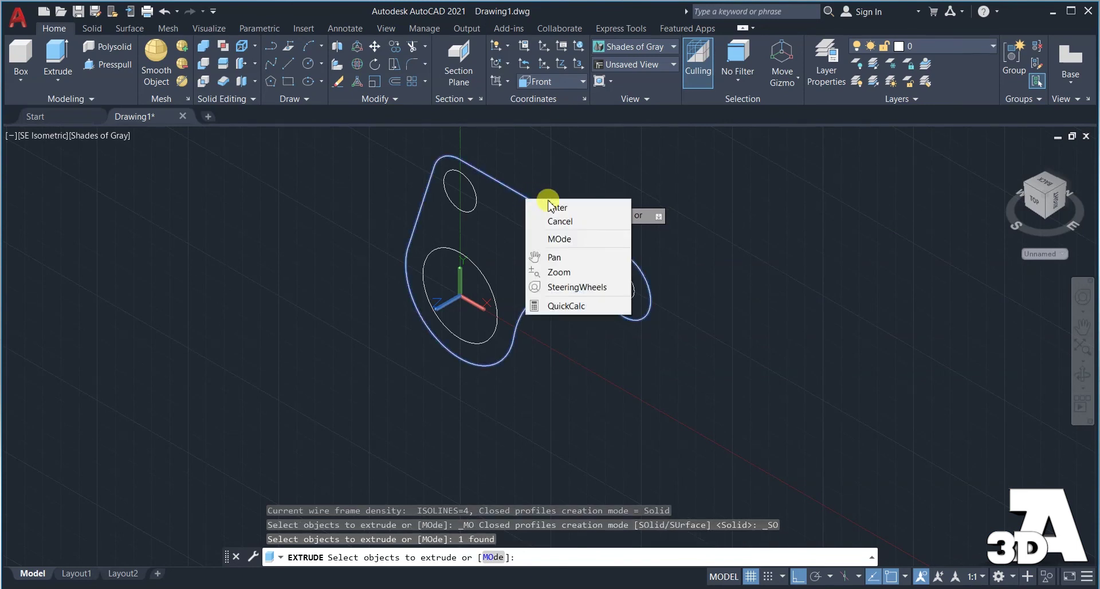
click(555, 208)
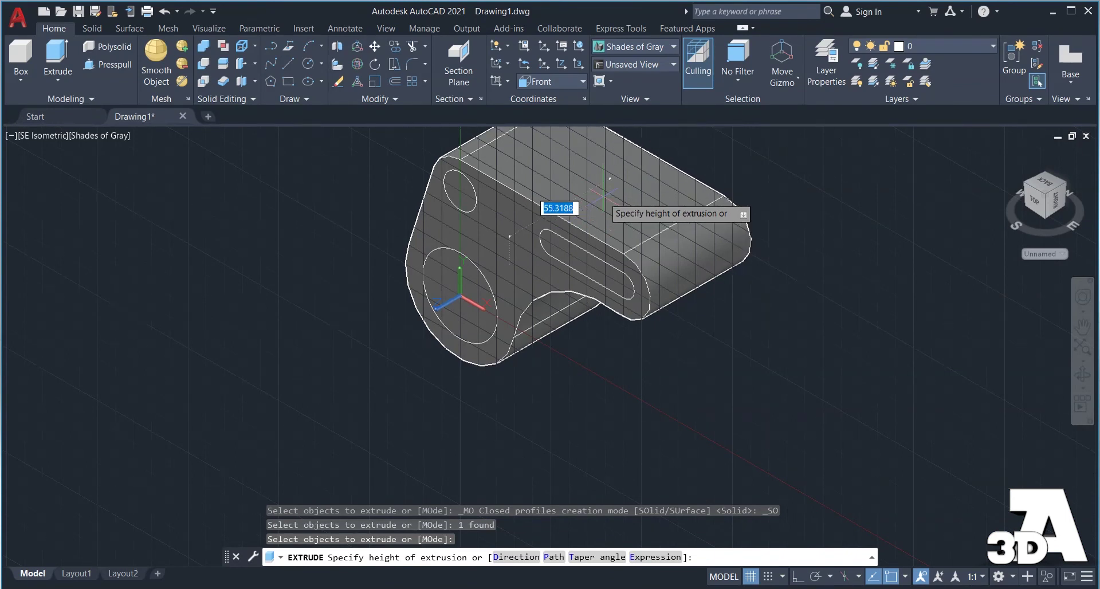
text(15)
key(Return)
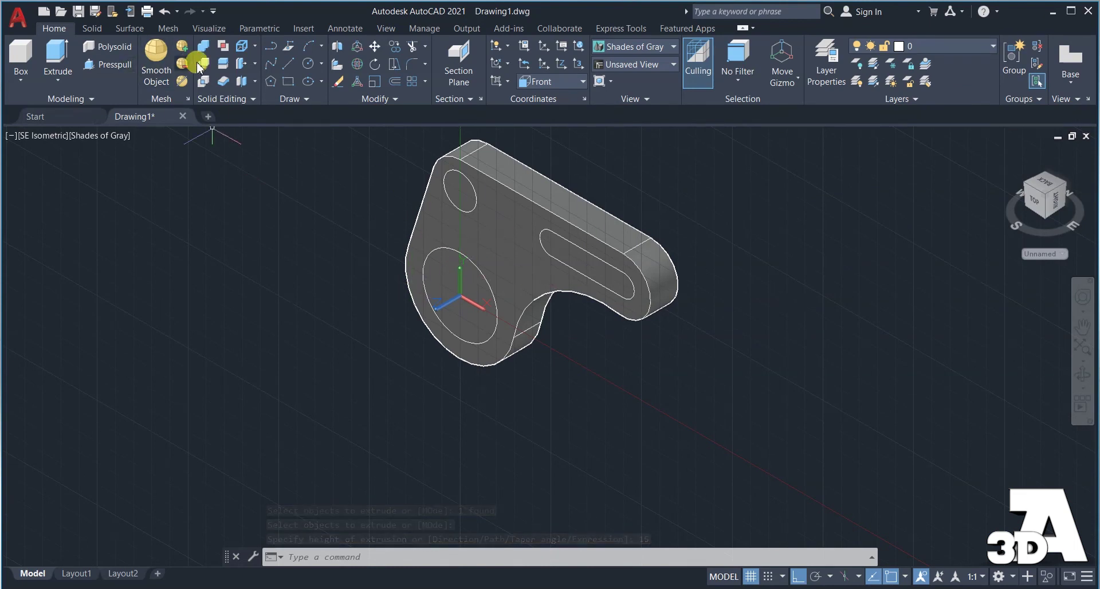
Extrude both hole circles and the slot outline toward the back by about 81 units, well past the plate's thickness
key(Return)
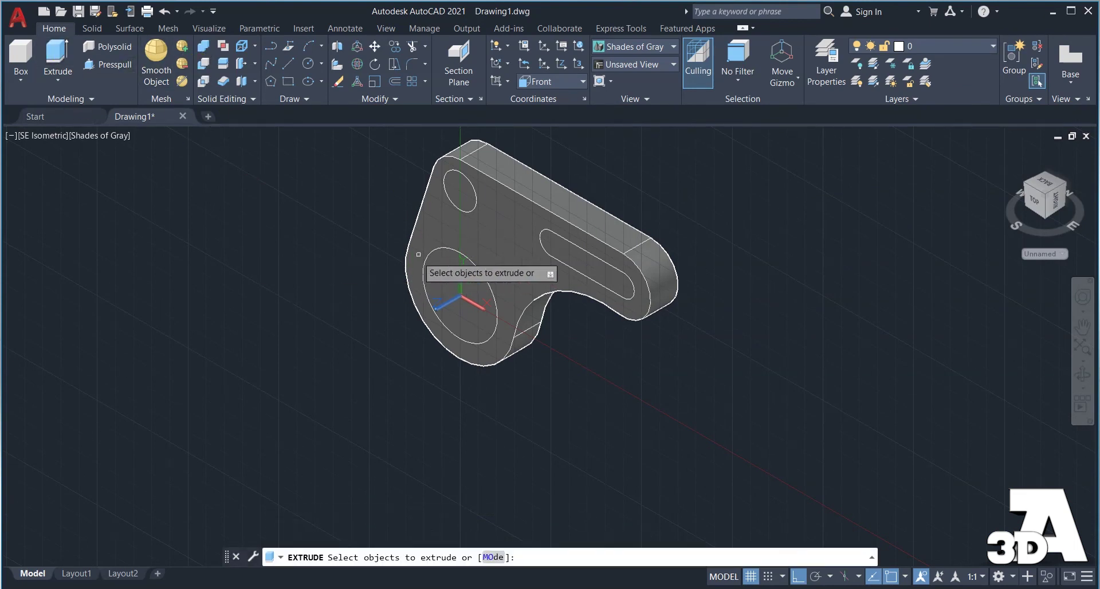
click(468, 213)
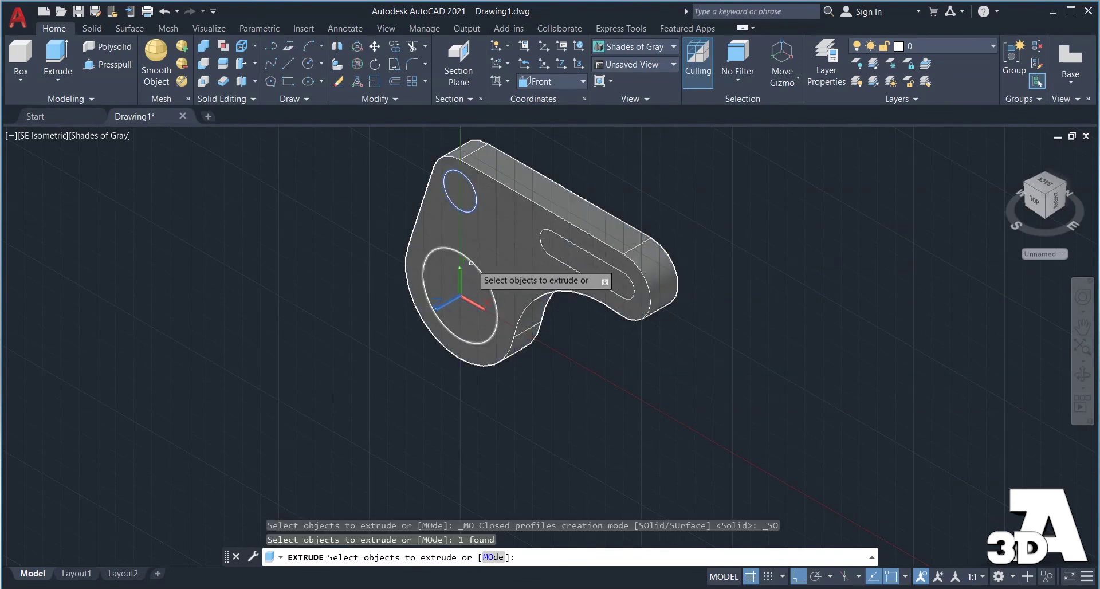
click(469, 255)
click(548, 255)
right_click(551, 255)
click(573, 264)
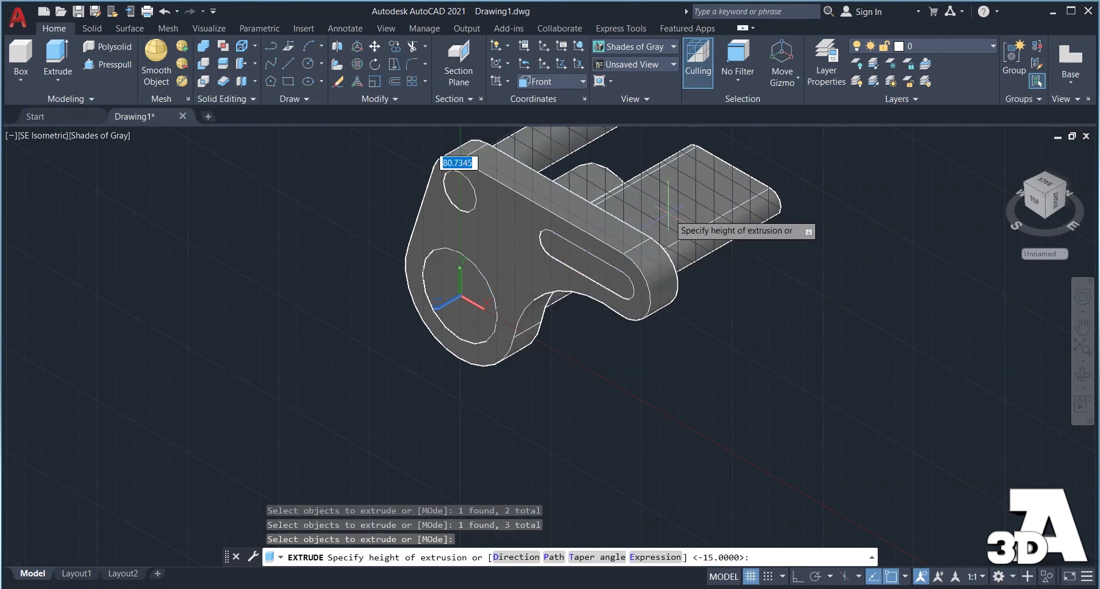
click(747, 257)
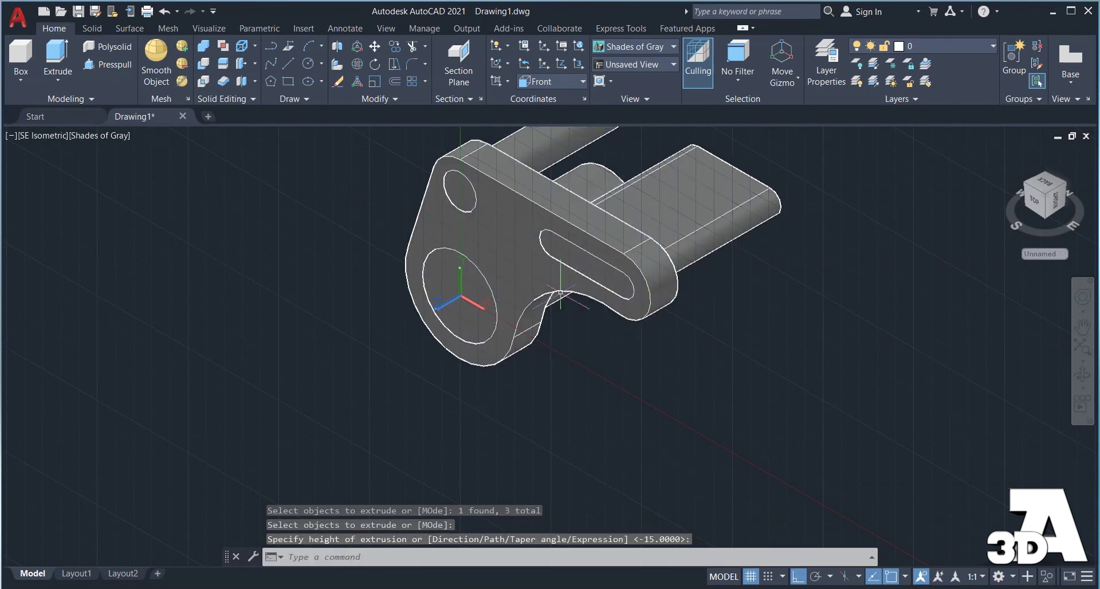
Subtract the two extruded cylinders and the extruded slot from the bracket plate
click(201, 68)
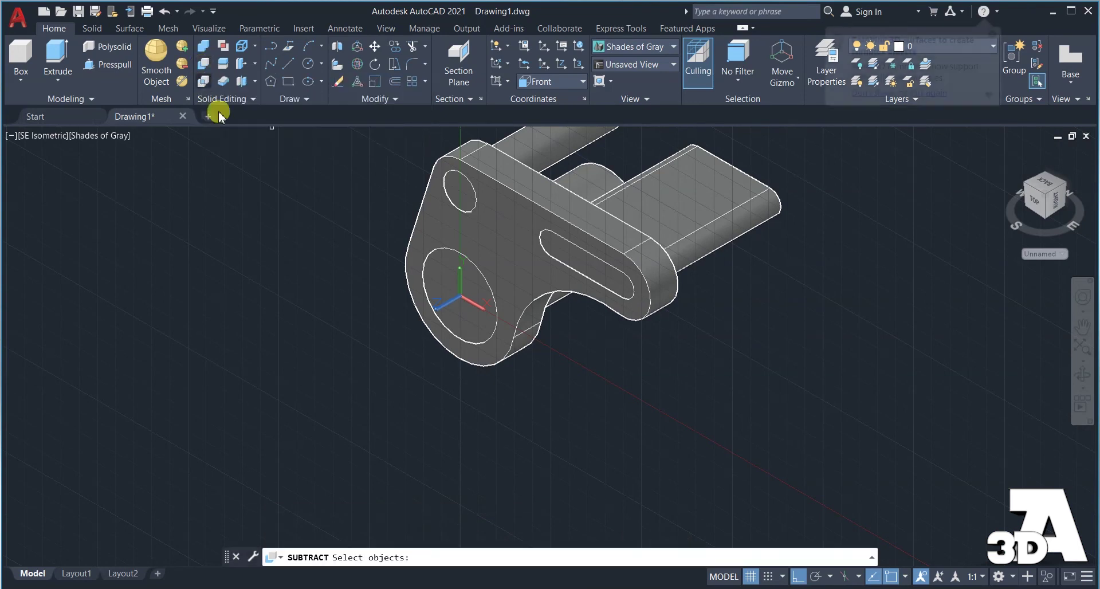
click(510, 206)
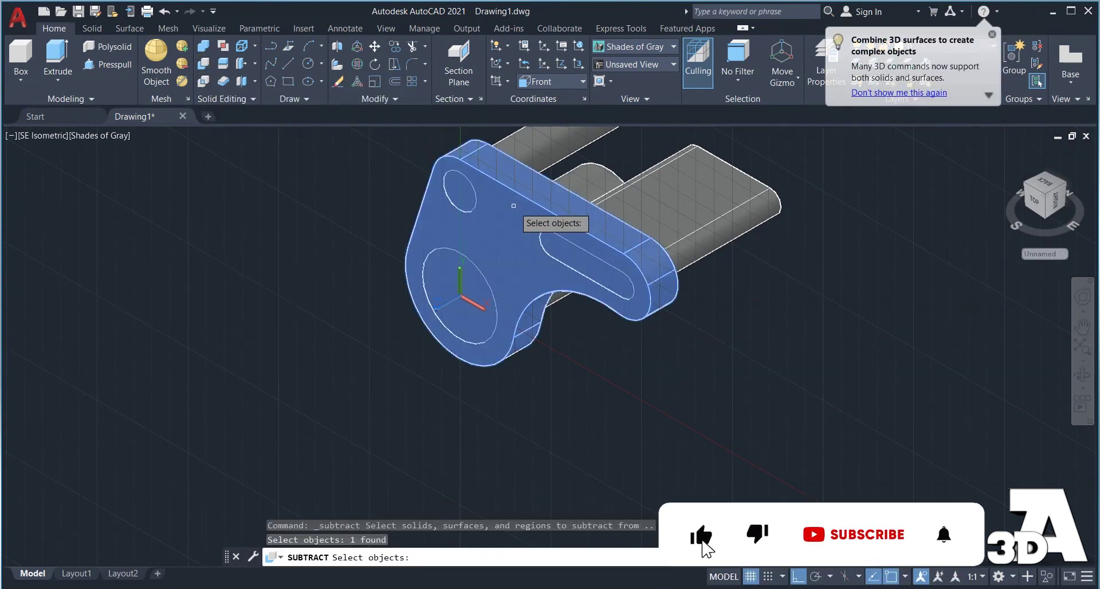
key(Return)
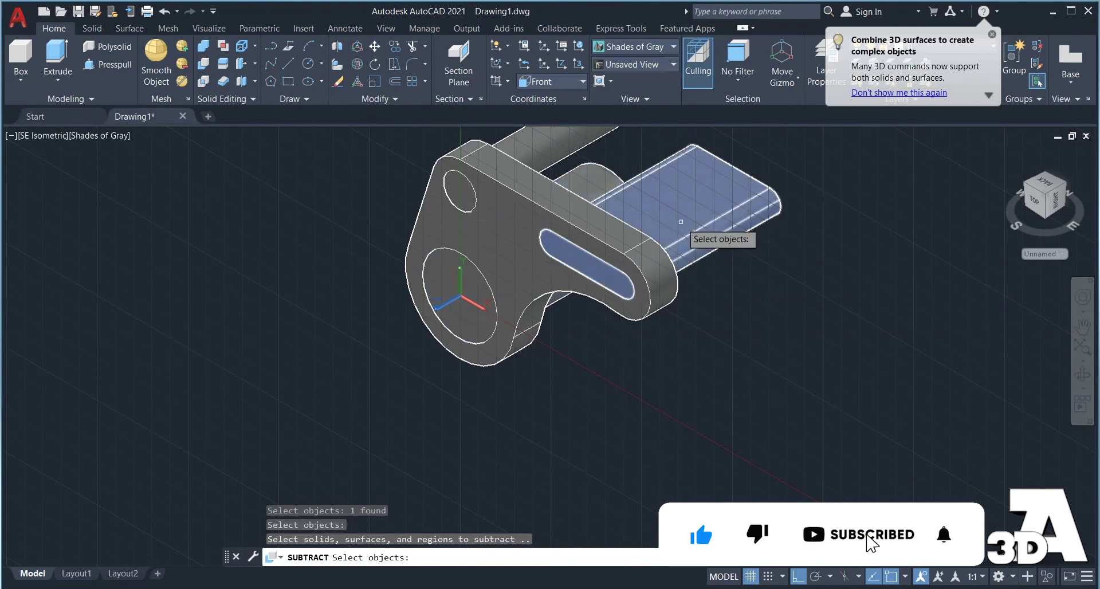
click(675, 221)
click(558, 171)
click(557, 169)
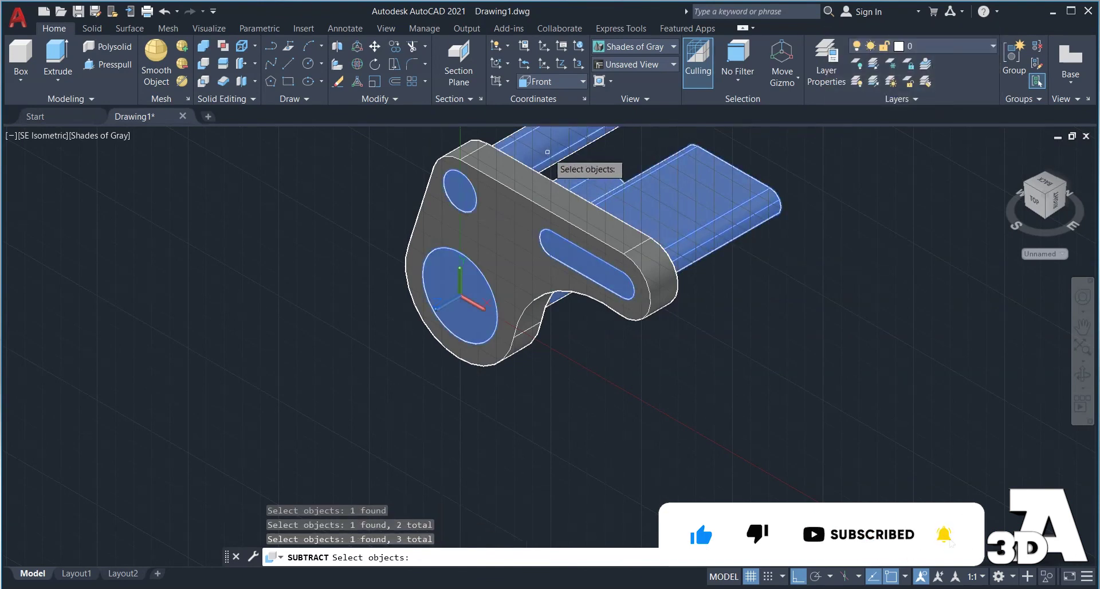
key(Return)
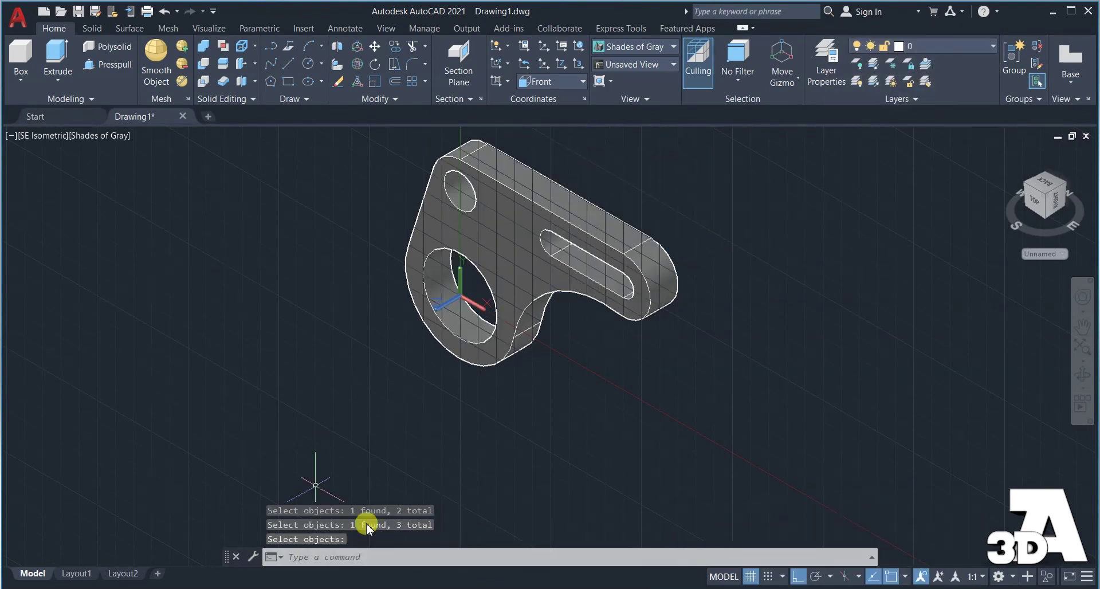
Hide the drawing grid and start orbiting around the bracket to inspect it from other sides
click(773, 579)
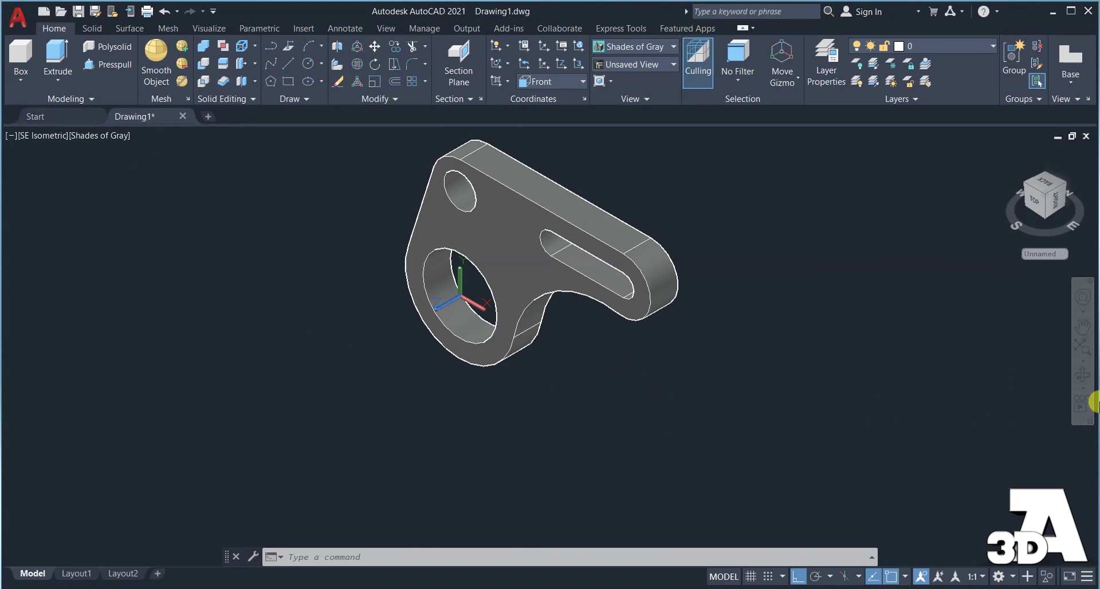
click(1084, 373)
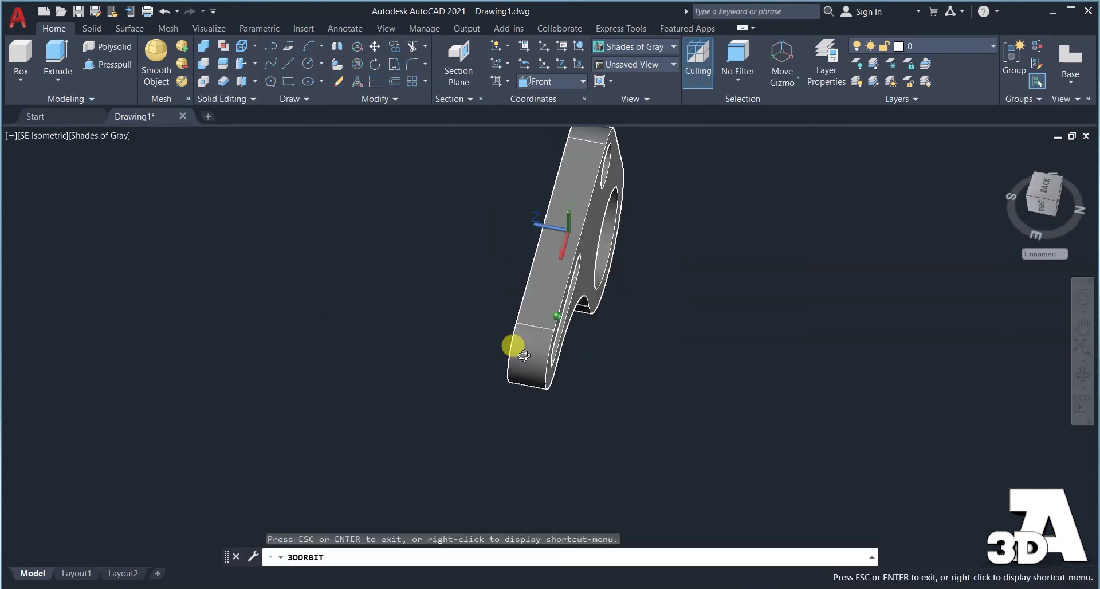